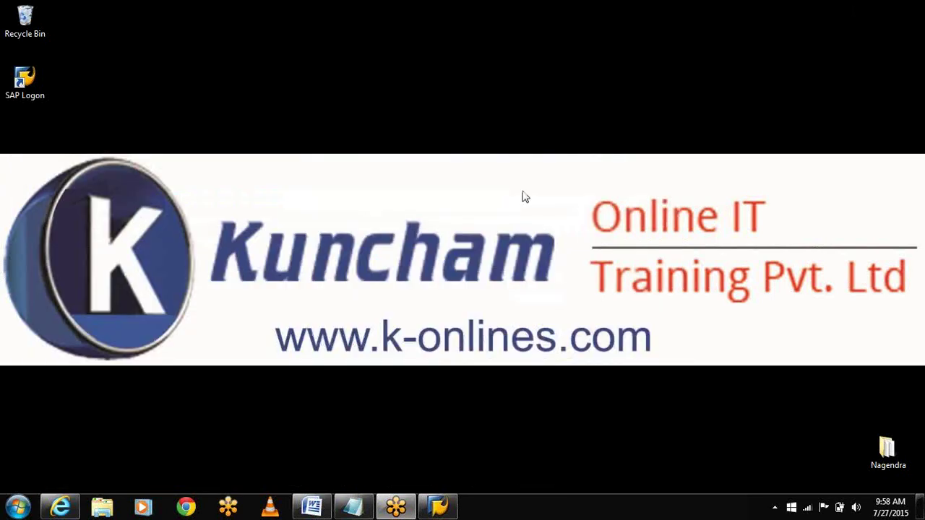
Switch to Notepad and write the heading lines "SPO(SEMANTIC PARTIONED OBJECT)" and "SAP-NW-BW 7.3"
left_click(353, 506)
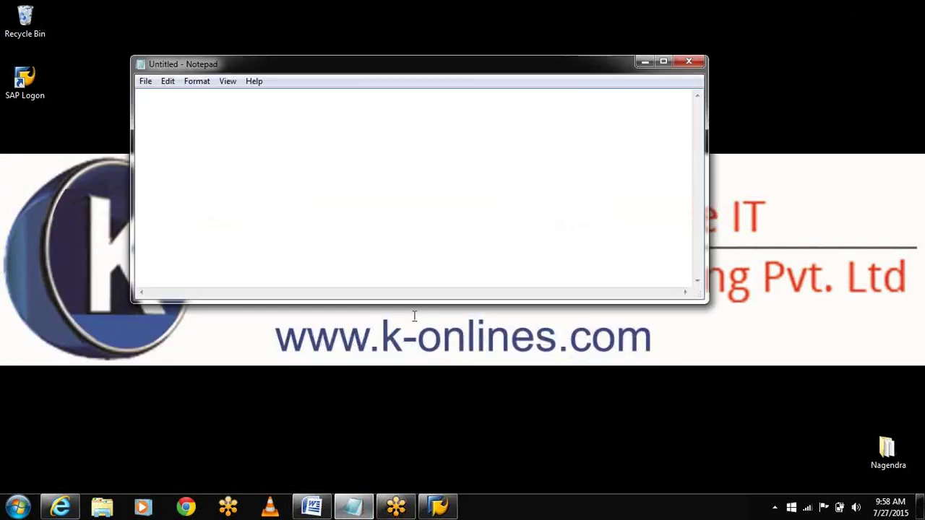
type("SPO(SEMANTI")
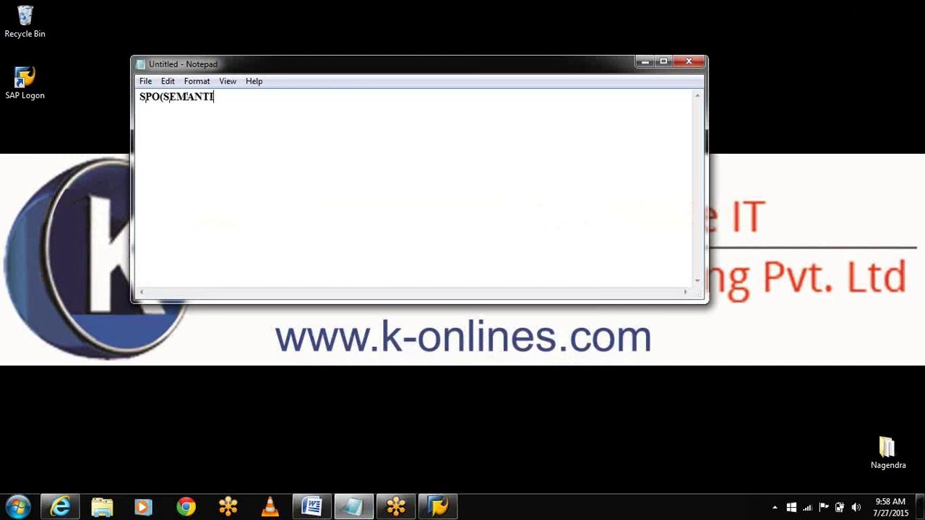
type("C PARTIONED OBJ")
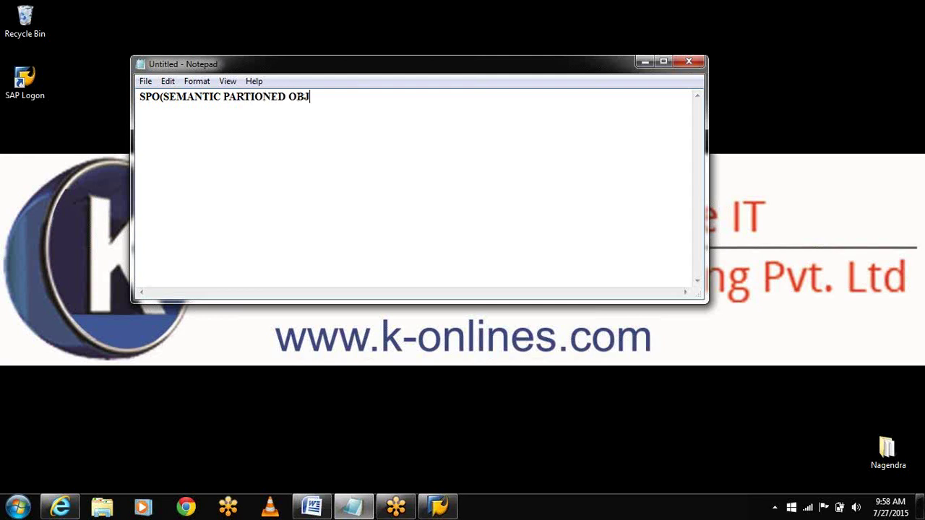
type("ECT)")
key("Return")
type("SAP-NW-")
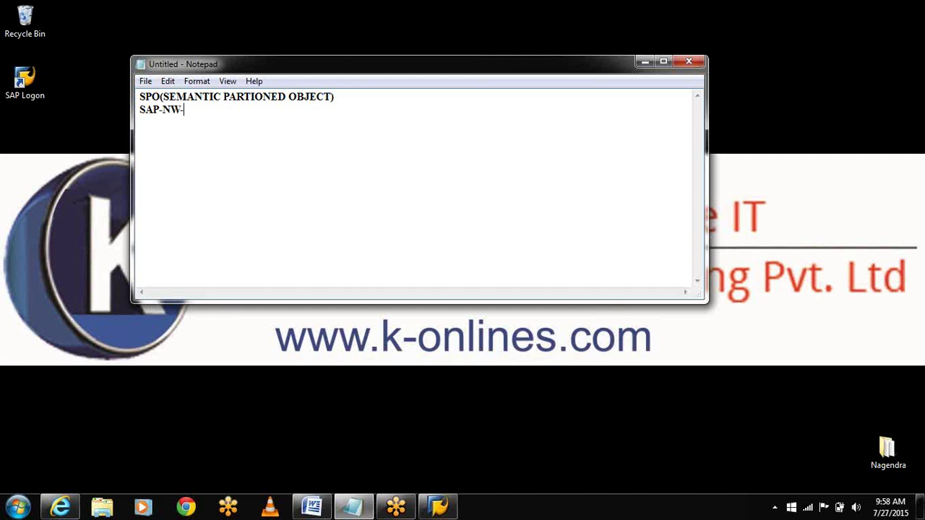
type("BW 7.3")
Below the heading, add separate lines reading "99" and "BETTER PERFORMANCE WITH MASS DATA:", spaced by blank lines
key("Return")
key("Return")
type("99")
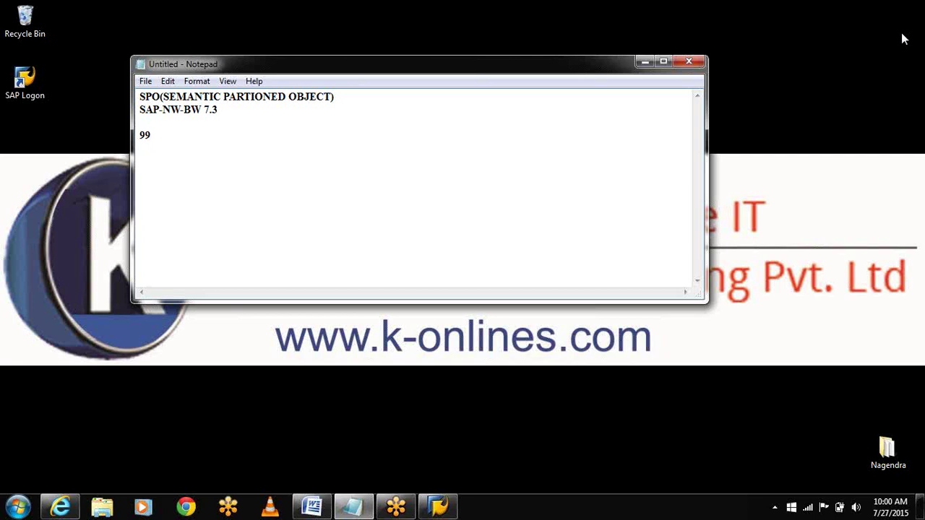
key("Return")
type("BETTER")
type(",PER")
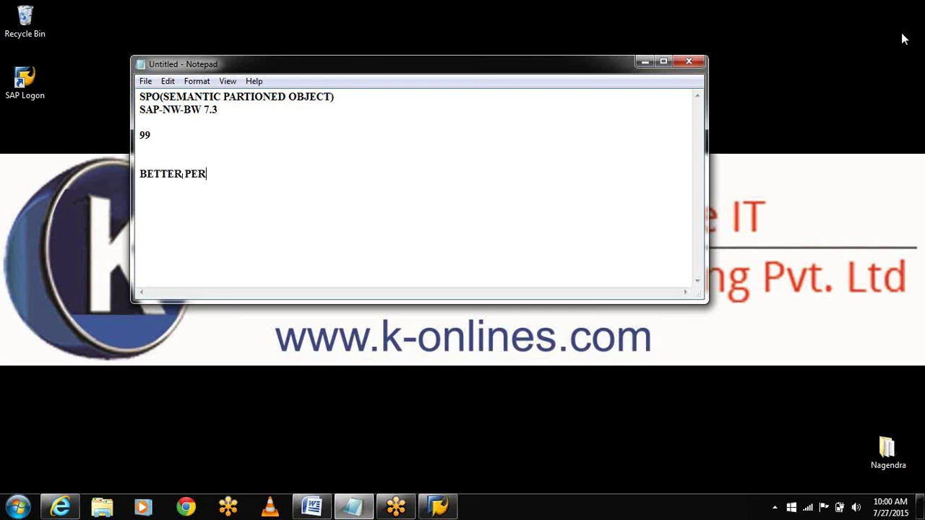
type("FORMANCE:")
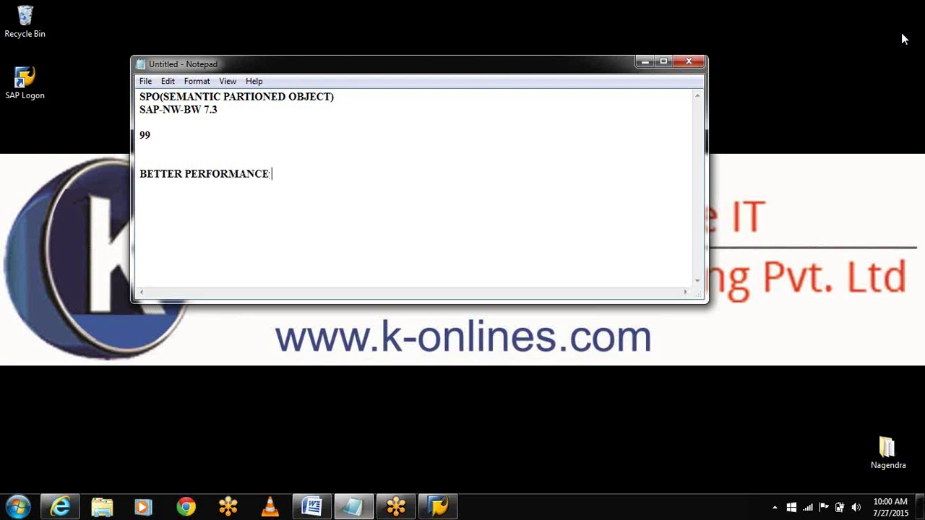
type("WITH MASS DATA:")
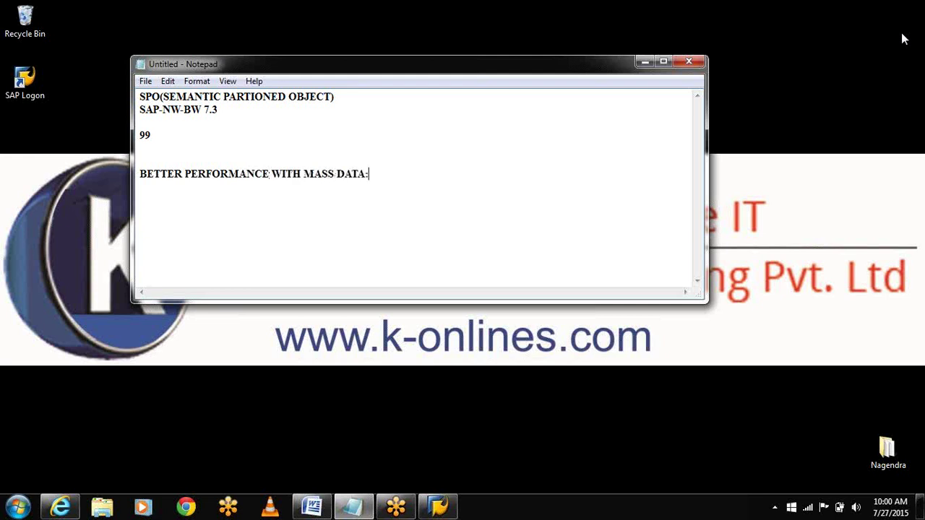
key("Return")
Switch to the DFD document in Word and examine the semantically partitioned object diagrams, minimizing the document when done
left_click(312, 507)
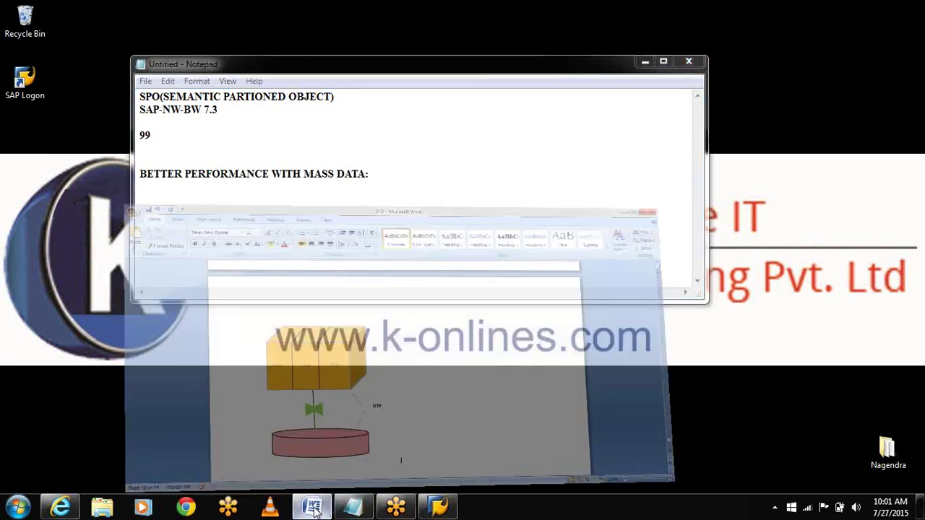
scroll(453, 444, "up", 10)
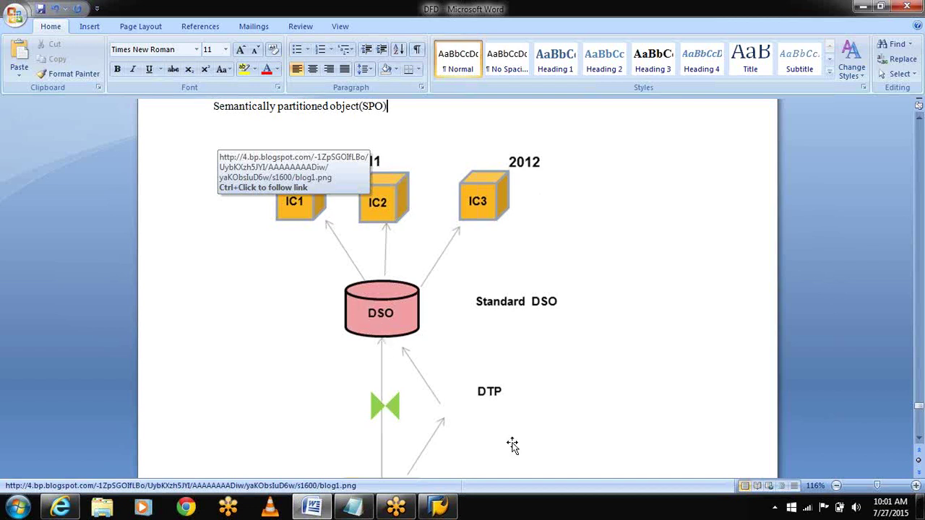
left_click(546, 409)
left_click(764, 381)
scroll(764, 381, "down", 10)
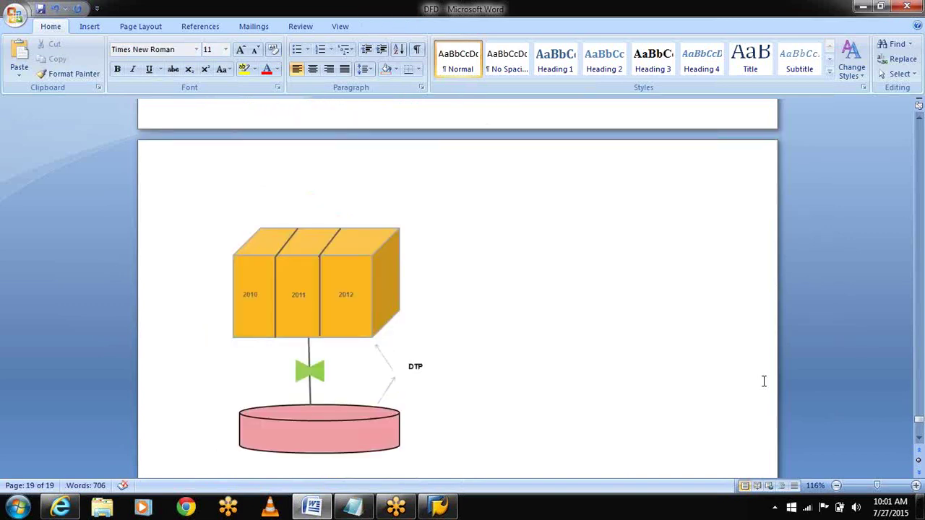
left_click(862, 8)
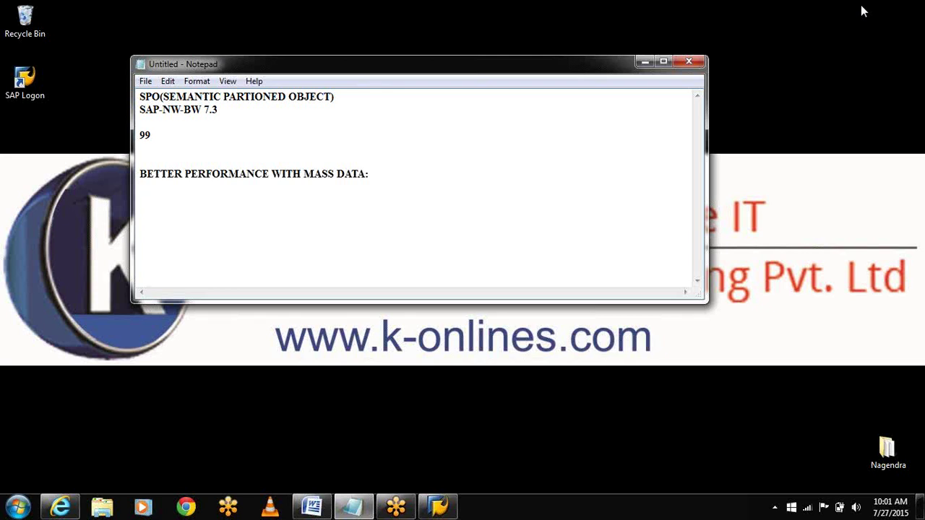
Add the line "CLOSE DATA CONNECTION:" to the notes, separated from the performance line by blank lines
key("Return")
key("Return")
type("CLOSE DATA CONNEC")
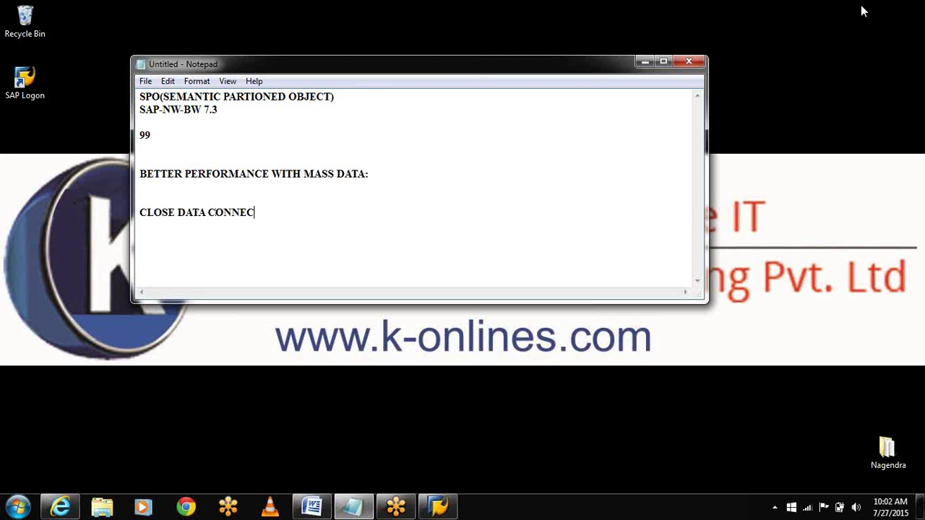
type("TION:")
left_click(555, 11)
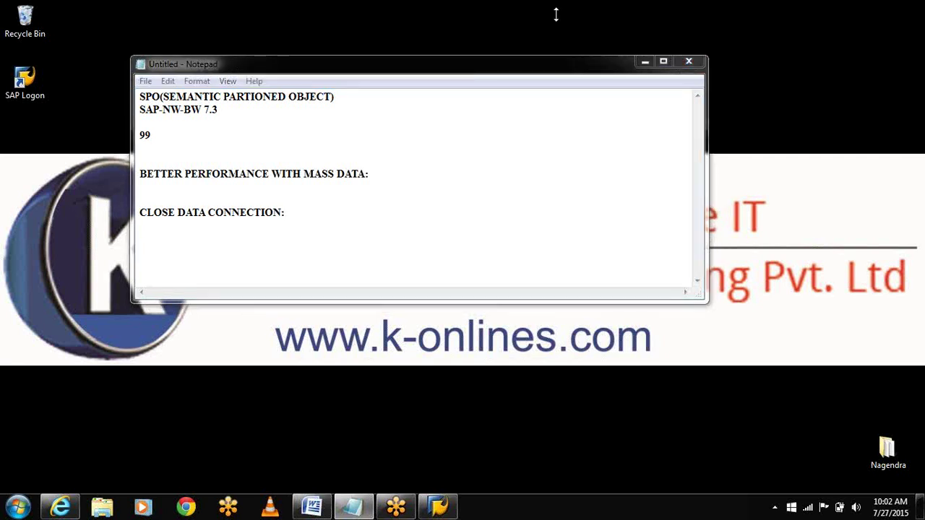
left_click(774, 403)
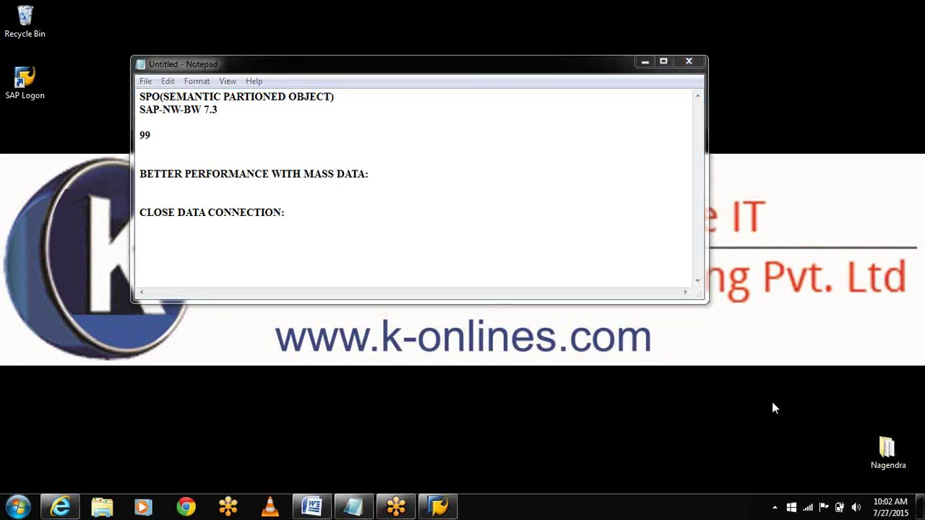
left_click(903, 37)
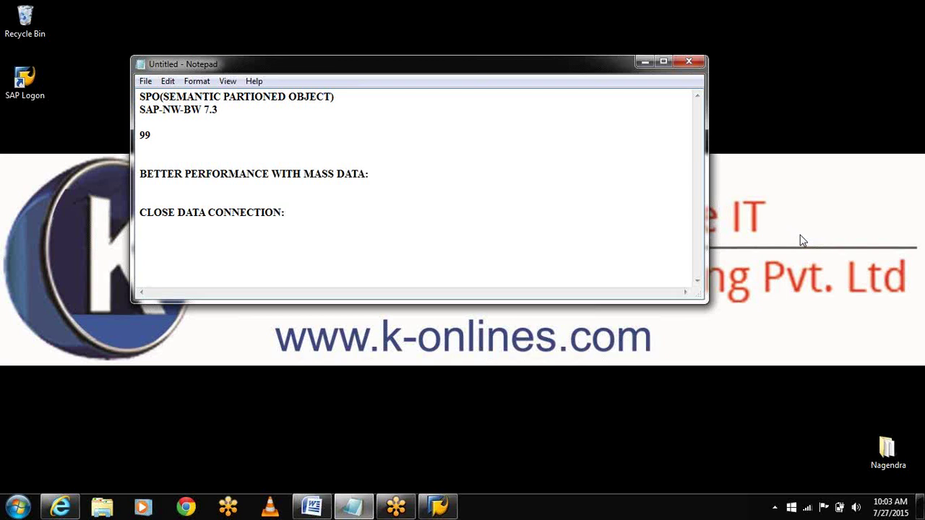
left_click(562, 15)
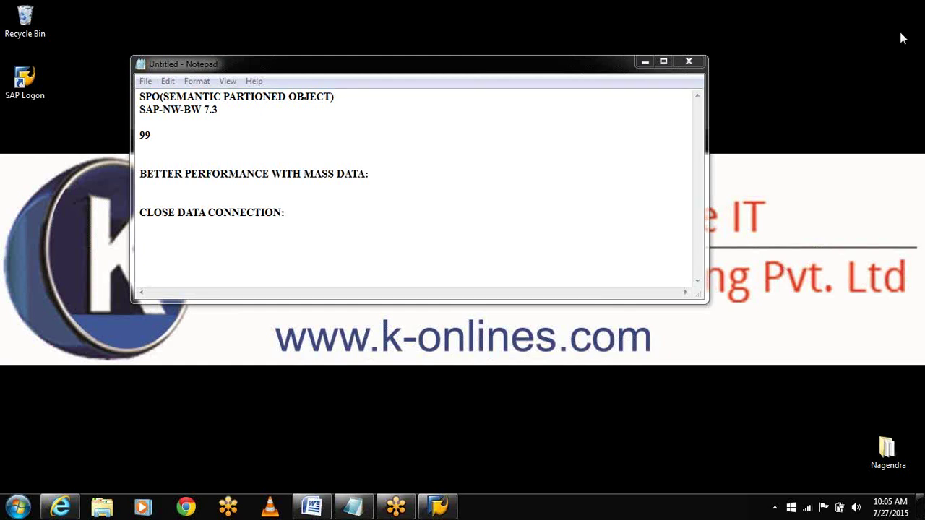
Add the lines "NAV FOR SEMANTIC PARTIONED OBJECT" and "CREATE A CUBE" at the end of the notes, and minimize Notepad
left_click(393, 227)
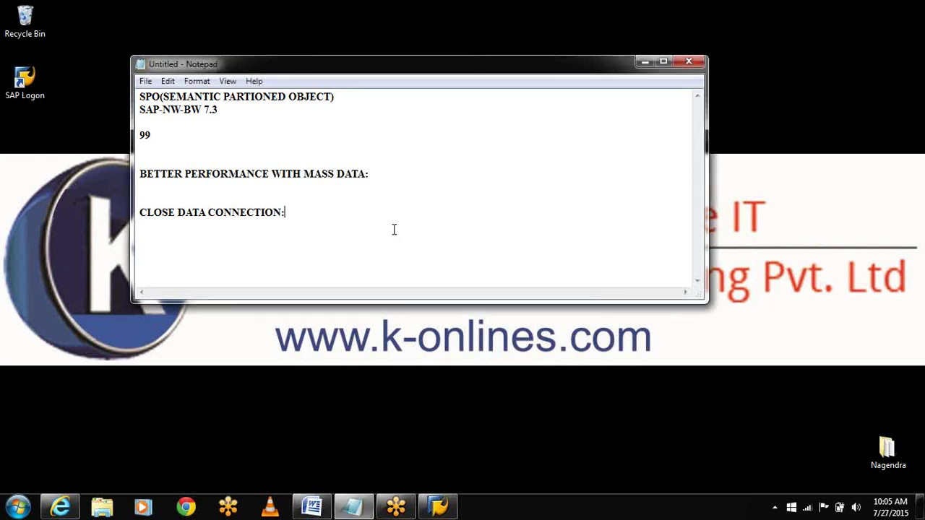
key("Return")
type("NAV FOR SEM")
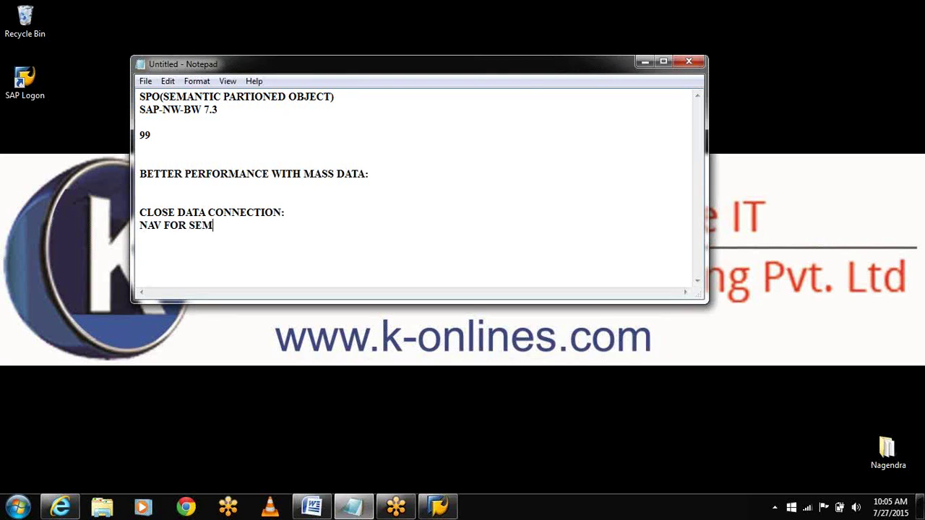
type("ANTIC PARTIO")
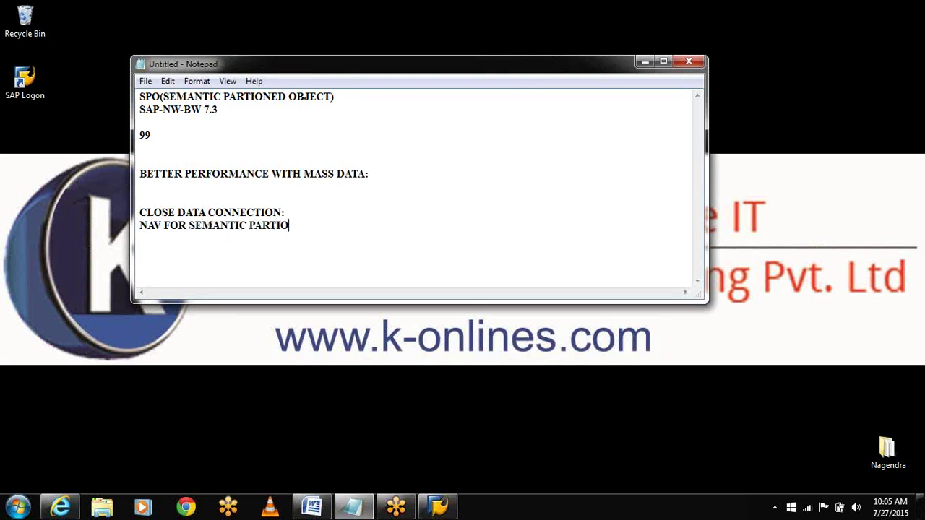
type("NED OBJECT")
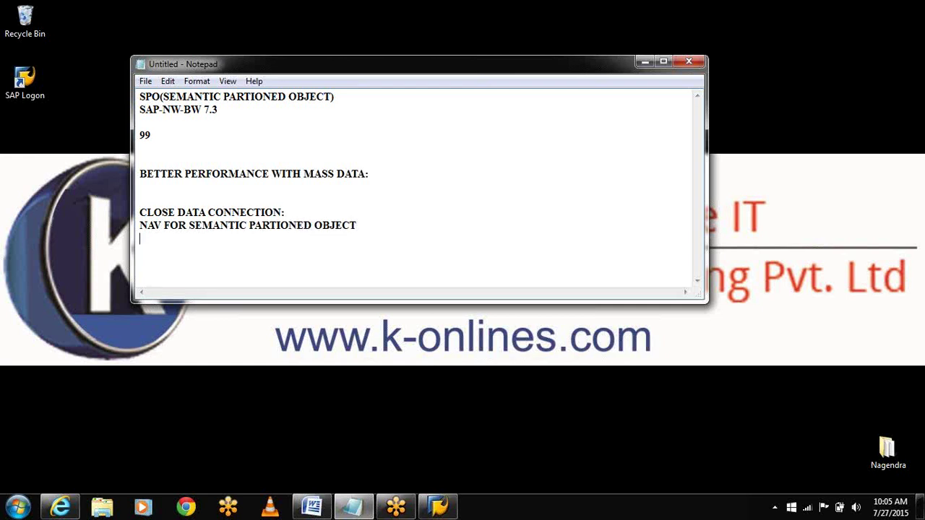
key("Return")
type("CREATE A CUBE")
left_click(643, 62)
Open SAP Logon and start a logon to the BW system
double_click(24, 82)
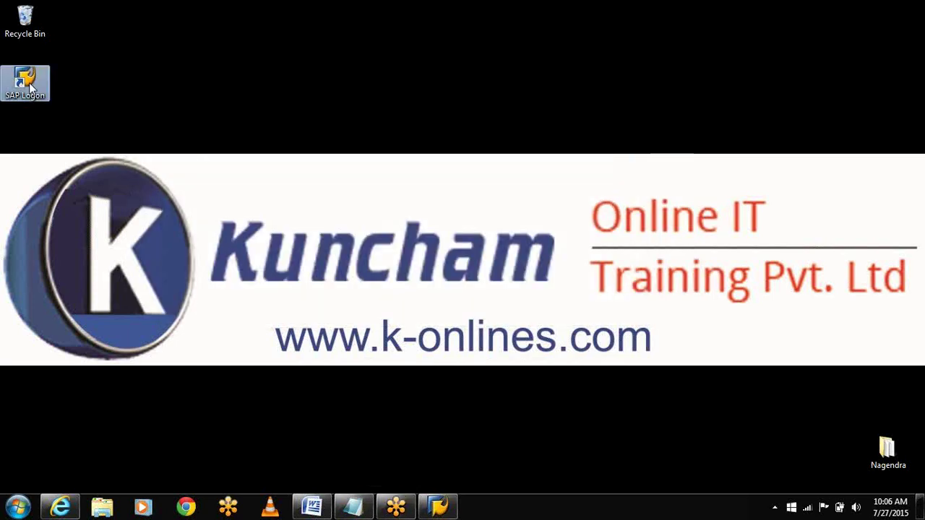
left_click(499, 266)
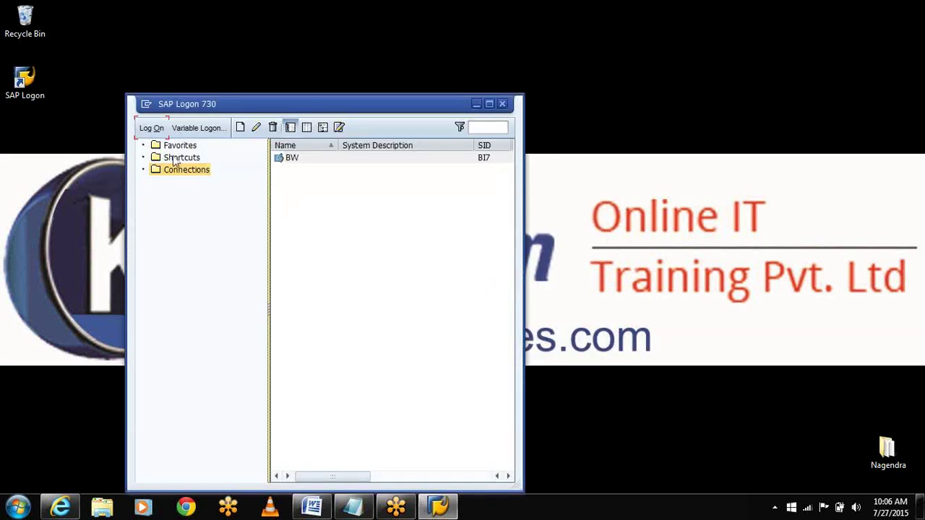
left_click(155, 128)
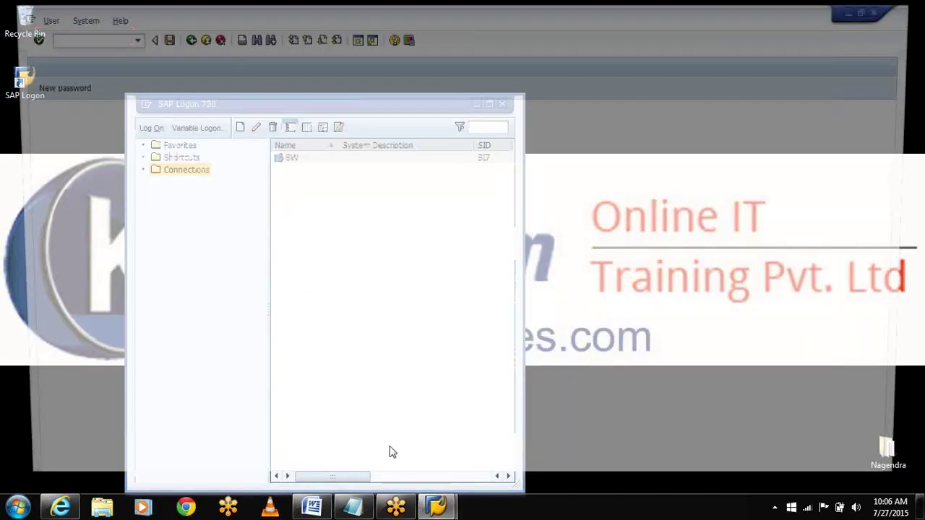
Log on with the user ID, the account password and language EN, choosing to continue and end any other logons in the system
type("B")
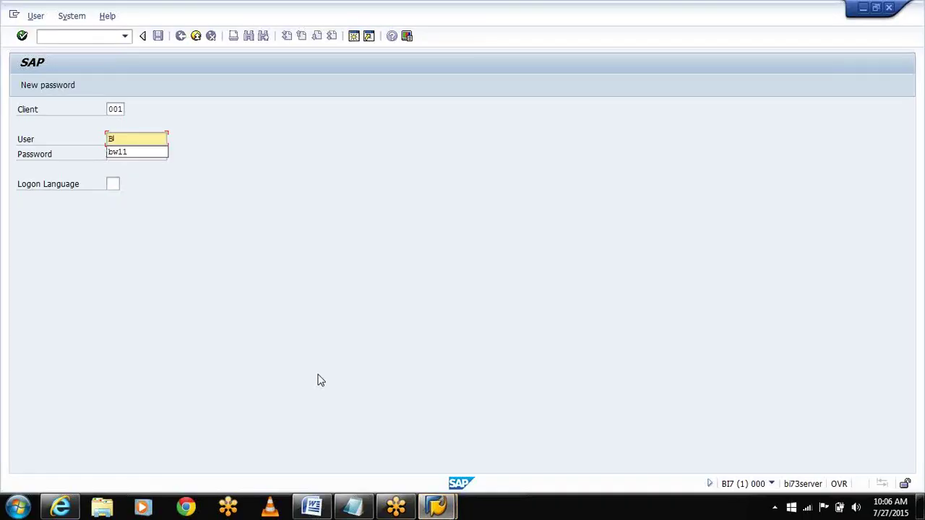
type("W11")
key("Tab")
key("ctrl+v")
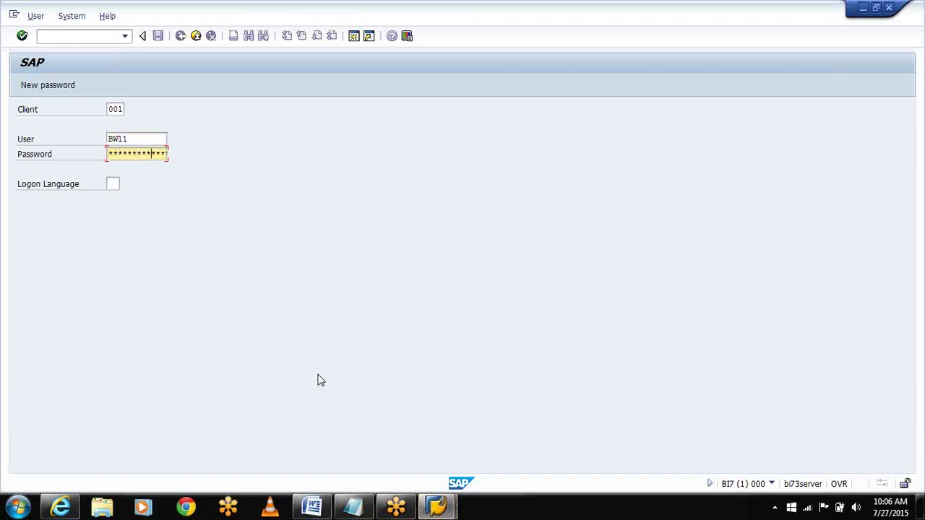
key("Tab")
type("EN")
key("Return")
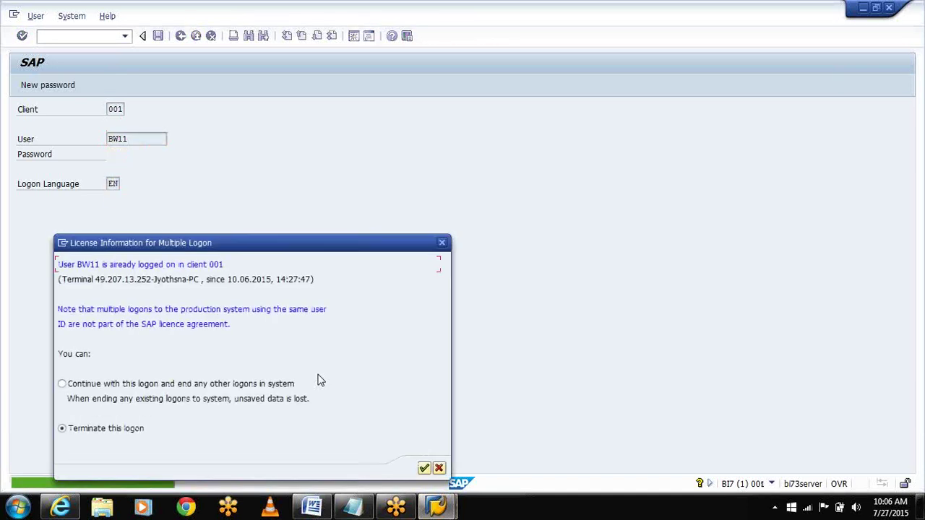
left_click(61, 384)
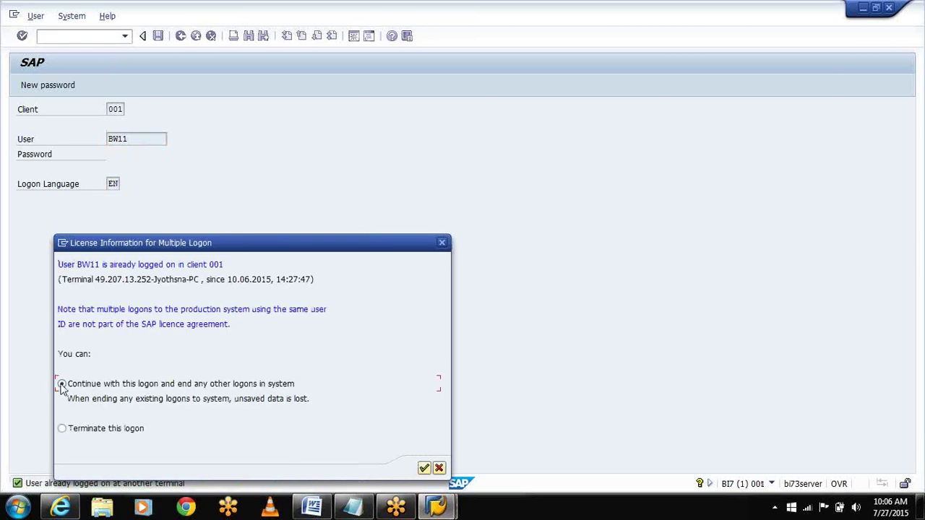
left_click(425, 468)
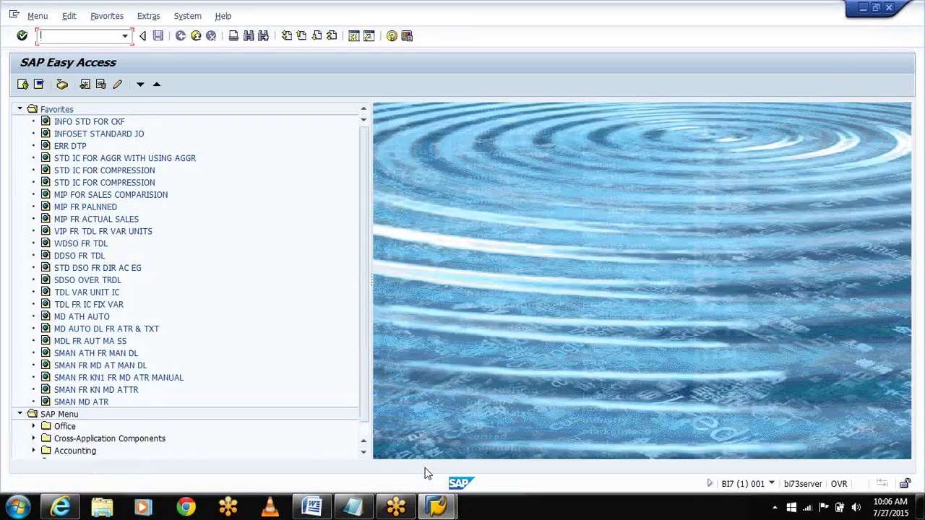
Run transaction RSA11, then expand and select INFO AREA FOR INFOSET EX JO in the InfoProvider tree
type("RSA11")
key("Return")
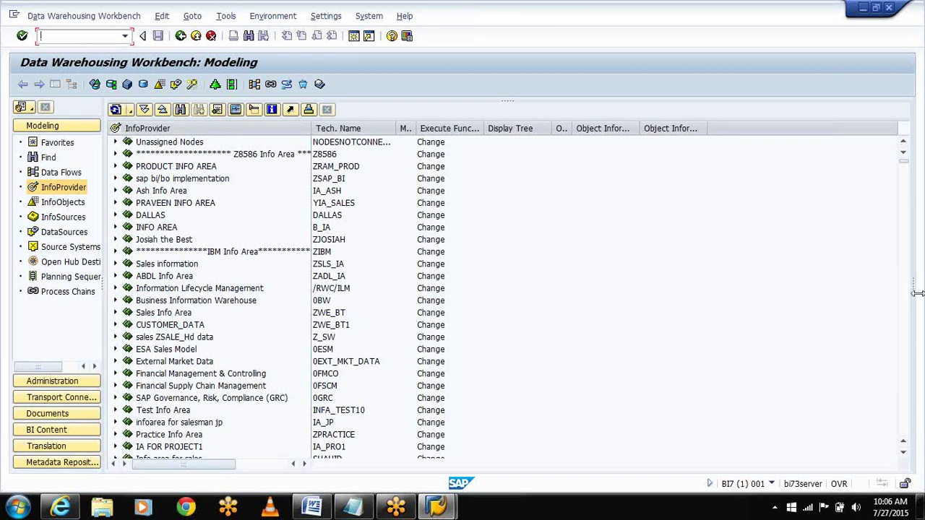
left_click(905, 155)
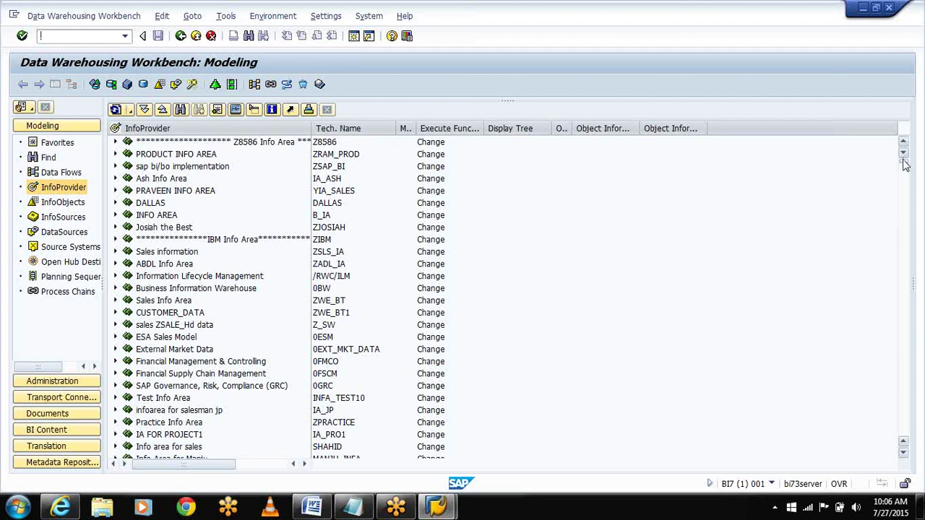
left_click_drag(905, 162, 923, 440)
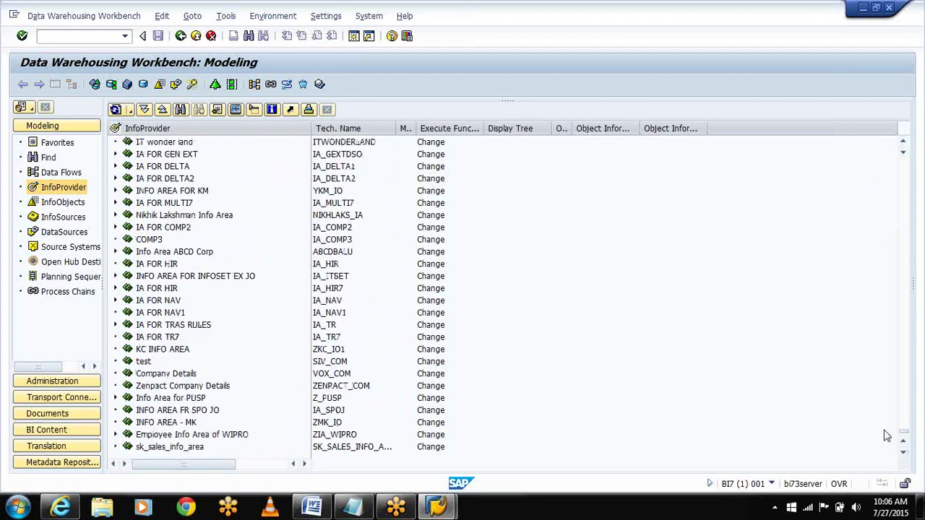
scroll(107, 285, "up", 1)
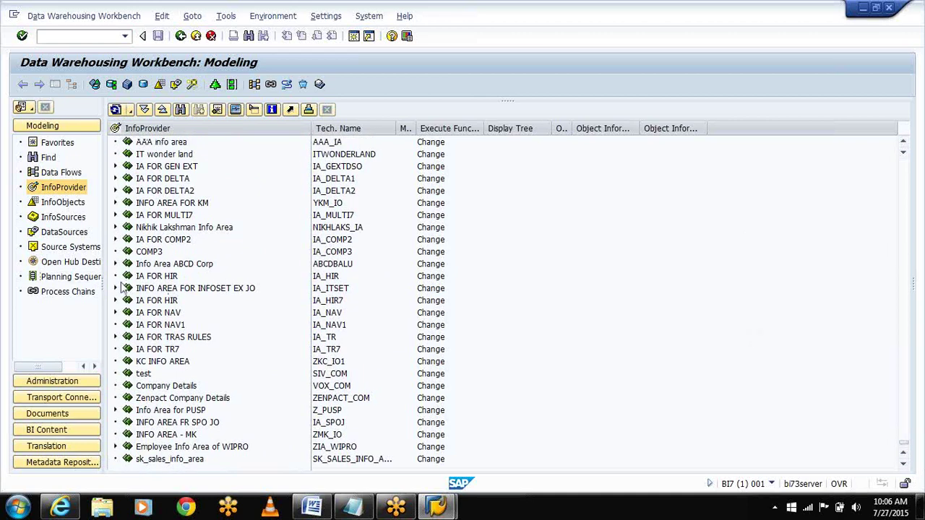
left_click(116, 288)
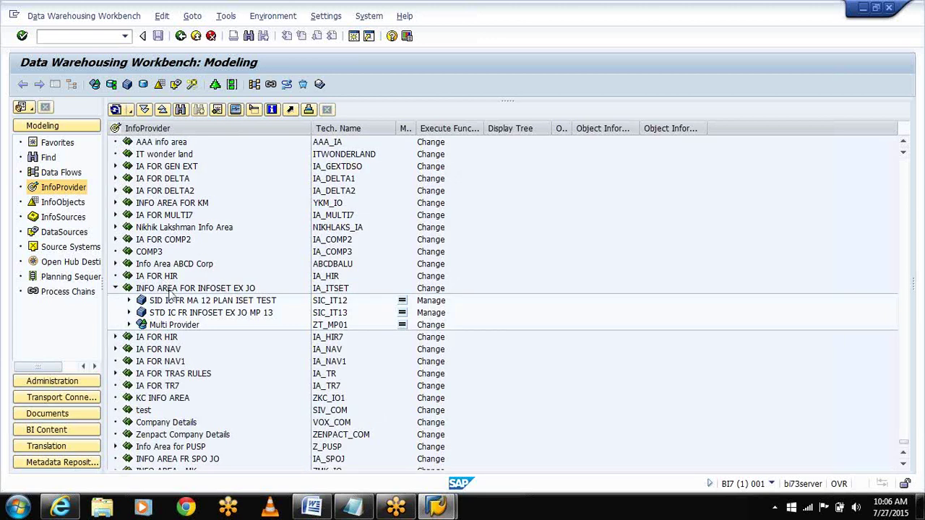
left_click(171, 292)
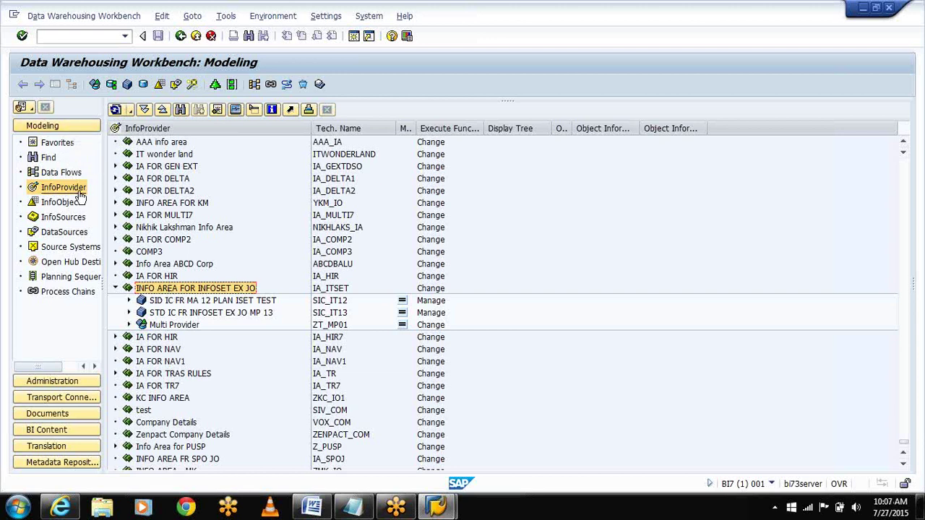
Start a new InfoCube ZDSPO with the description "DEMO FOR SPO EG JO" in INFO AREA FOR INFOSET EX JO
right_click(152, 291)
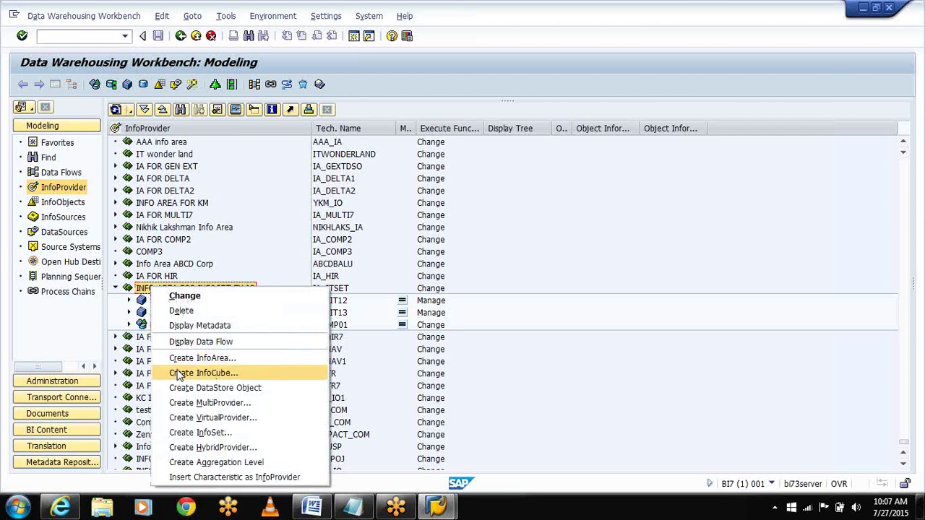
left_click(178, 375)
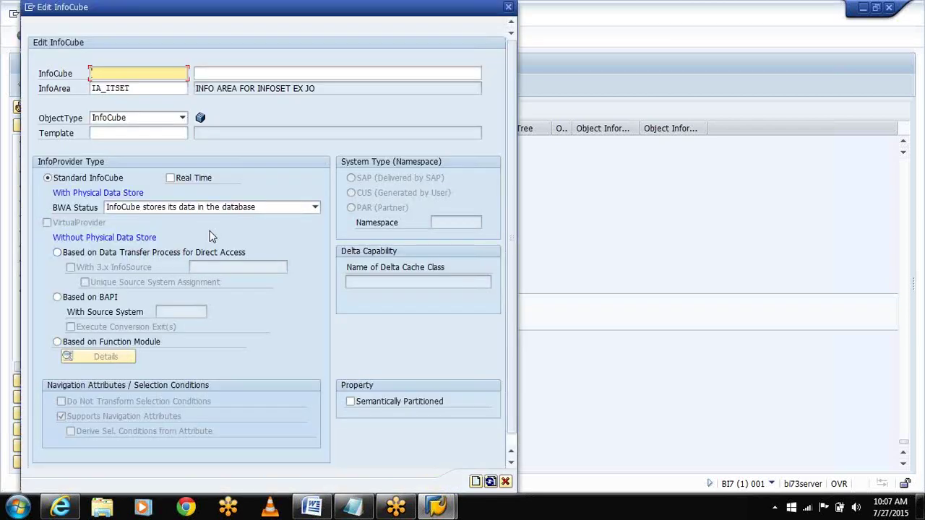
type("Z")
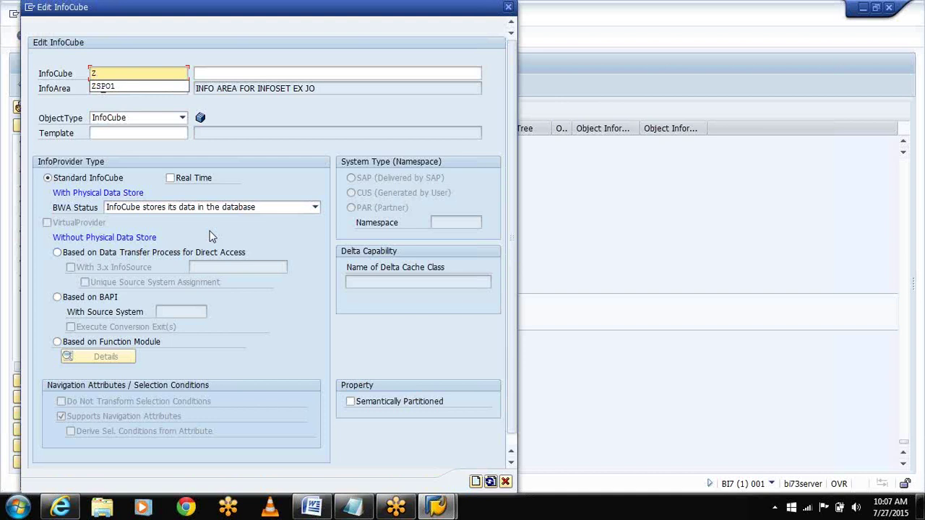
type("D")
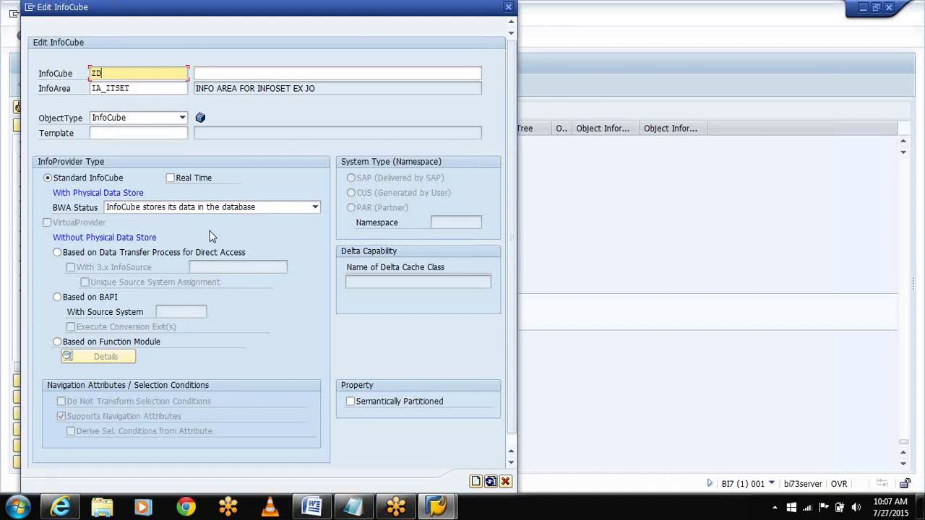
type("SPO")
key("Tab")
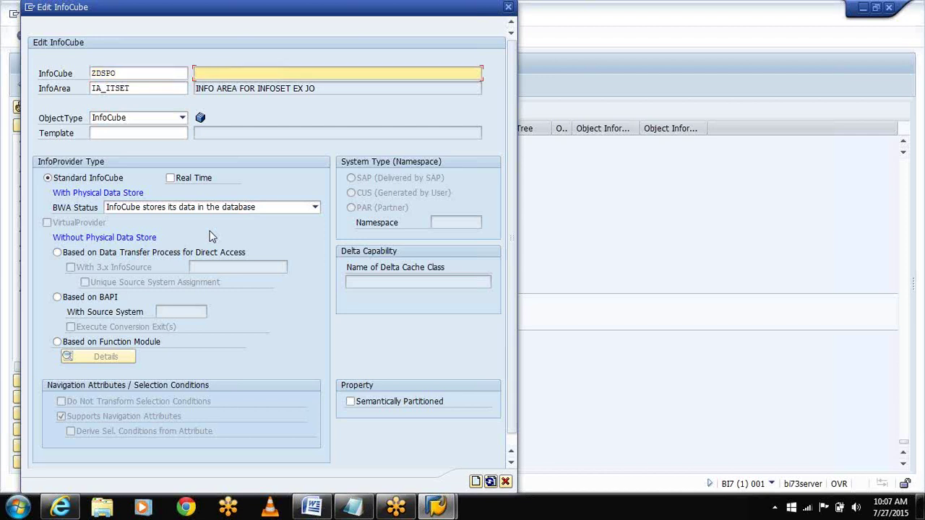
type("DEMO FOR SPO EG JO")
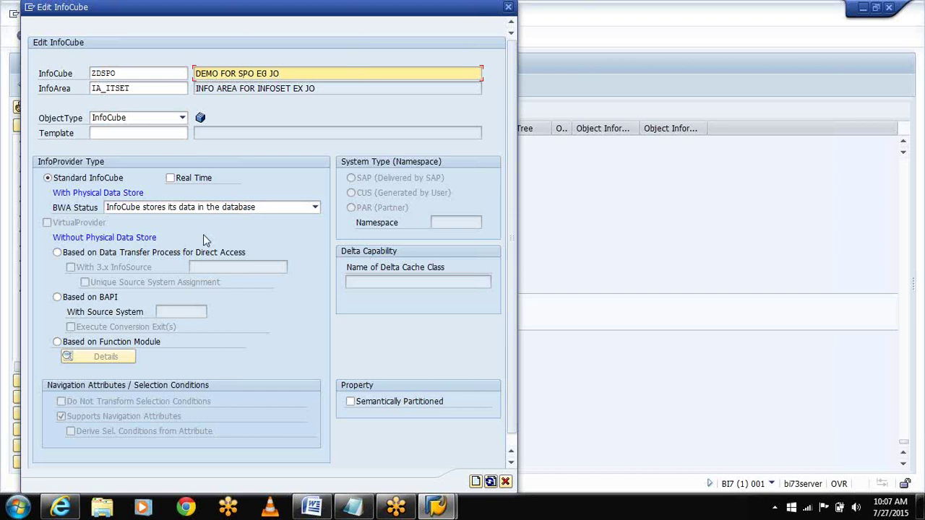
Set the existing cube SIC_IT12 as the template for the new InfoCube
left_click(142, 135)
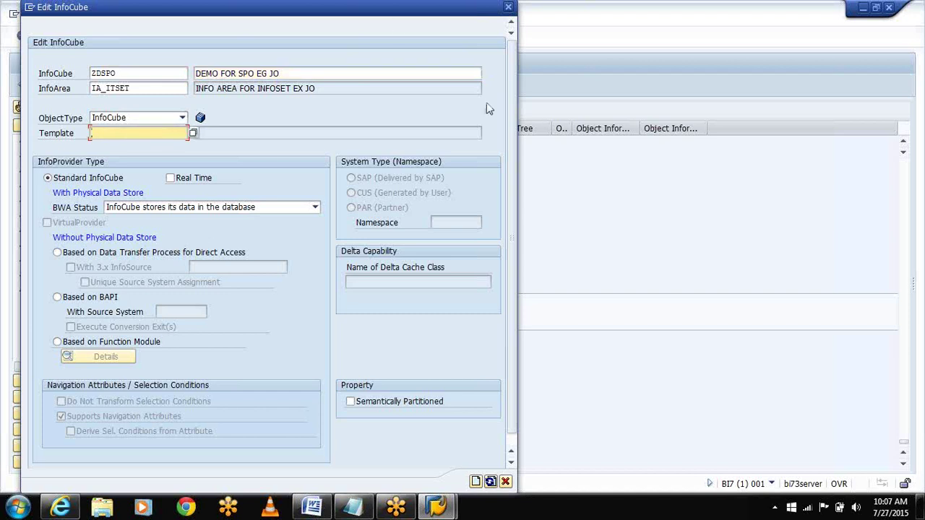
left_click_drag(275, 22, 693, 56)
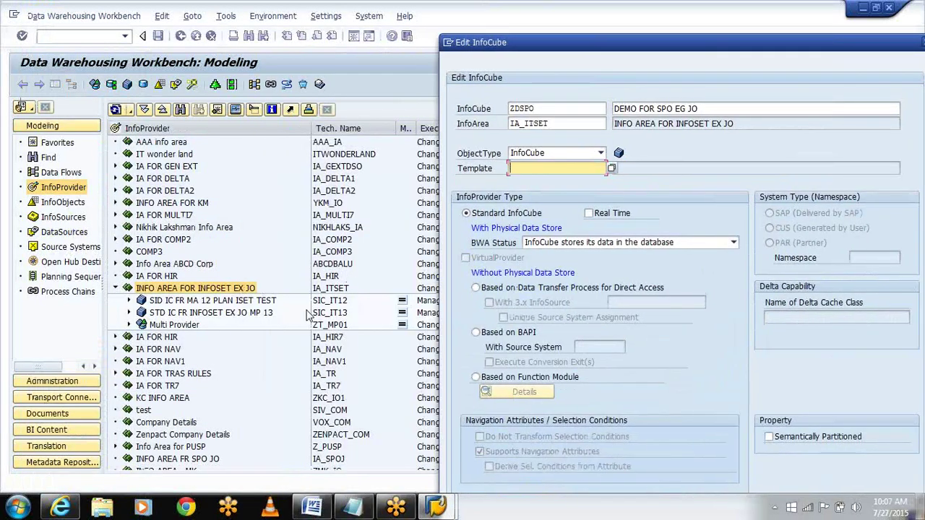
type("SIC_")
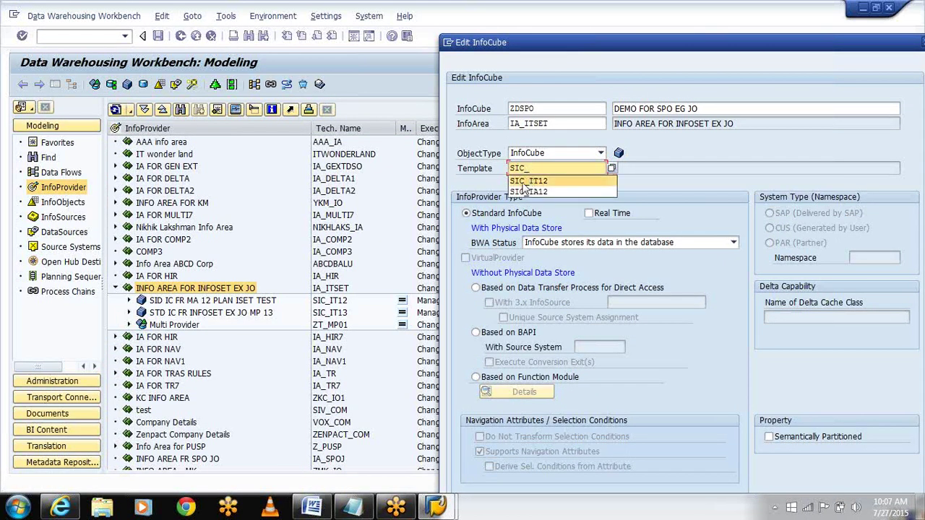
left_click(525, 185)
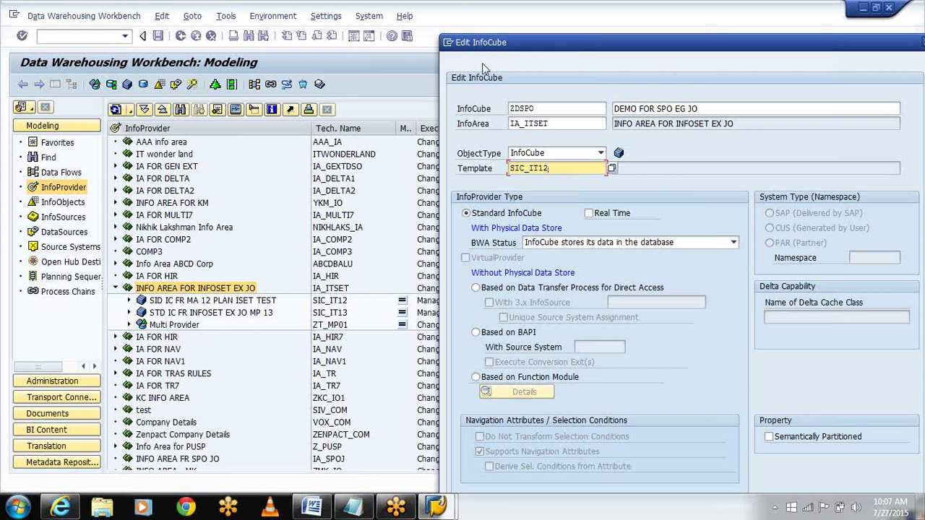
left_click_drag(710, 39, 314, 4)
key("Return")
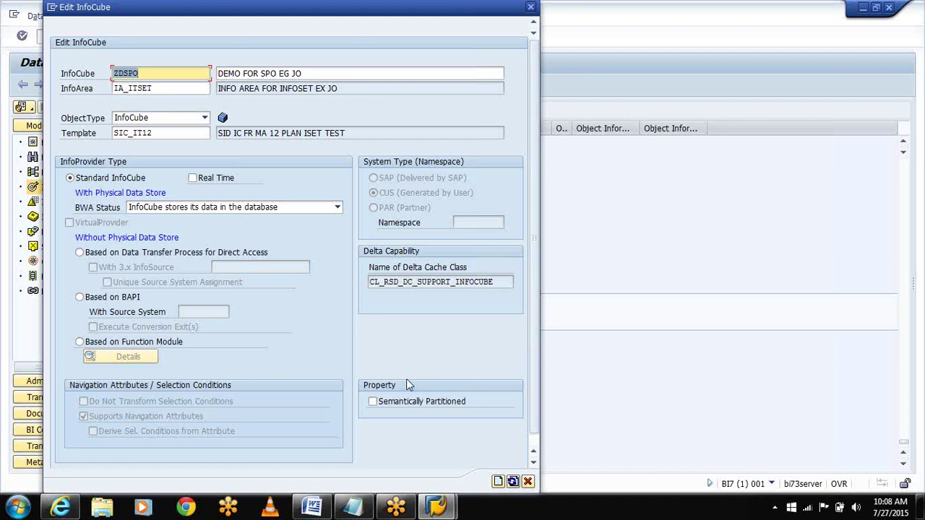
Mark the InfoCube as Semantically Partitioned and create it
left_click(373, 402)
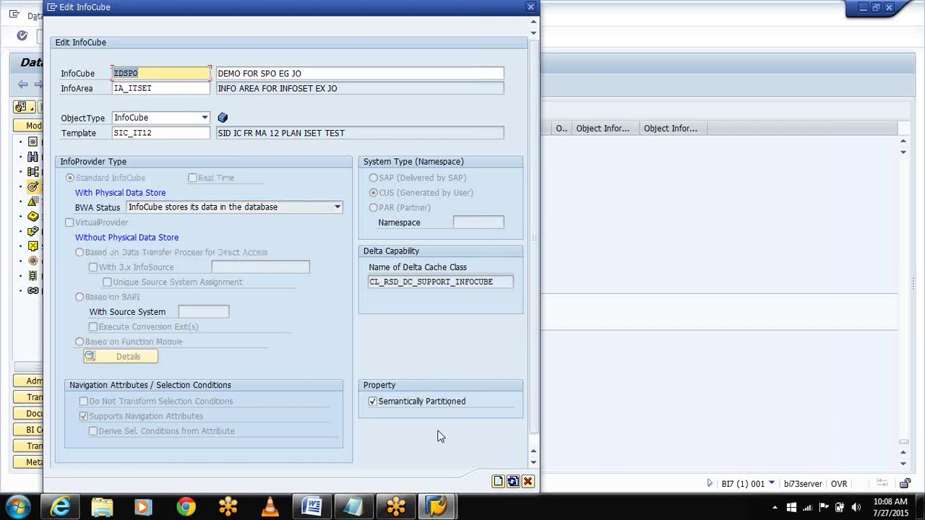
left_click(498, 482)
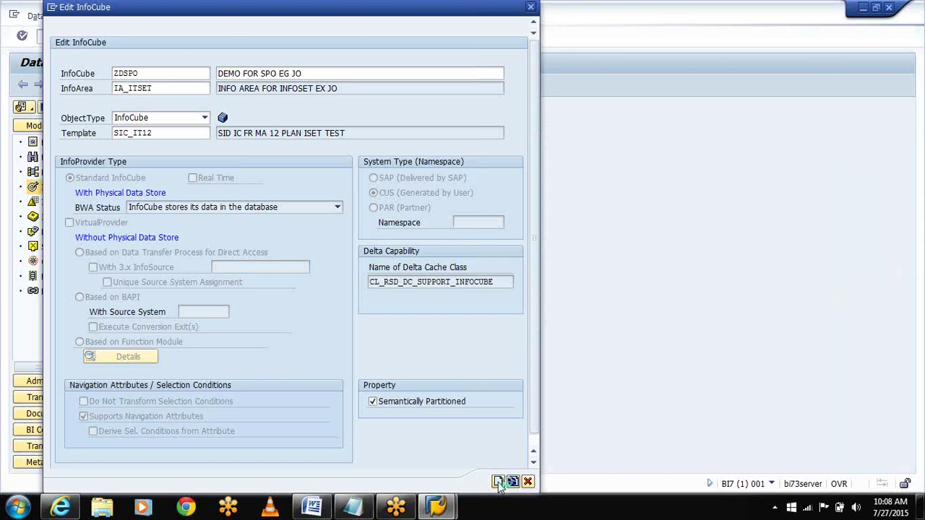
left_click(555, 29)
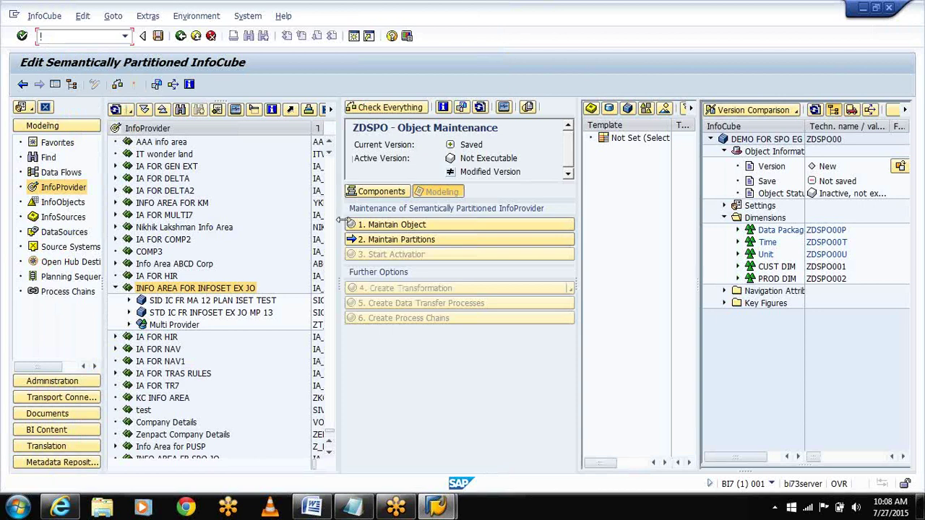
Expand the cube's key figures and start maintaining partitions with 0CALDAY (Calendar day) as the partitioning criterion
left_click_drag(340, 227, 112, 202)
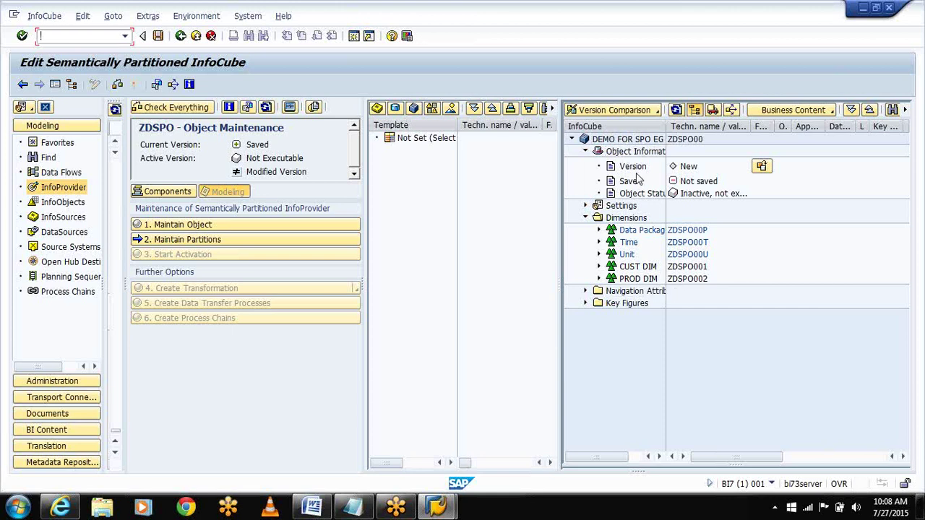
left_click(586, 303)
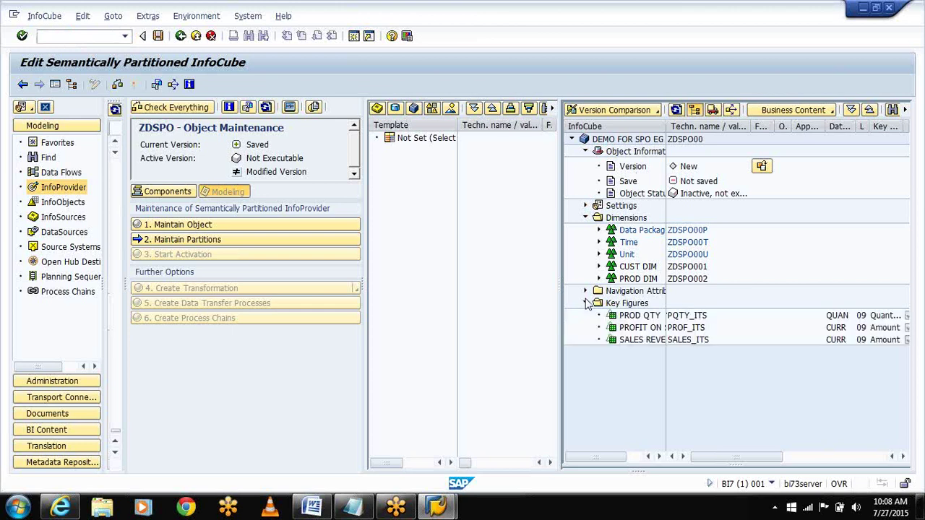
left_click(226, 236)
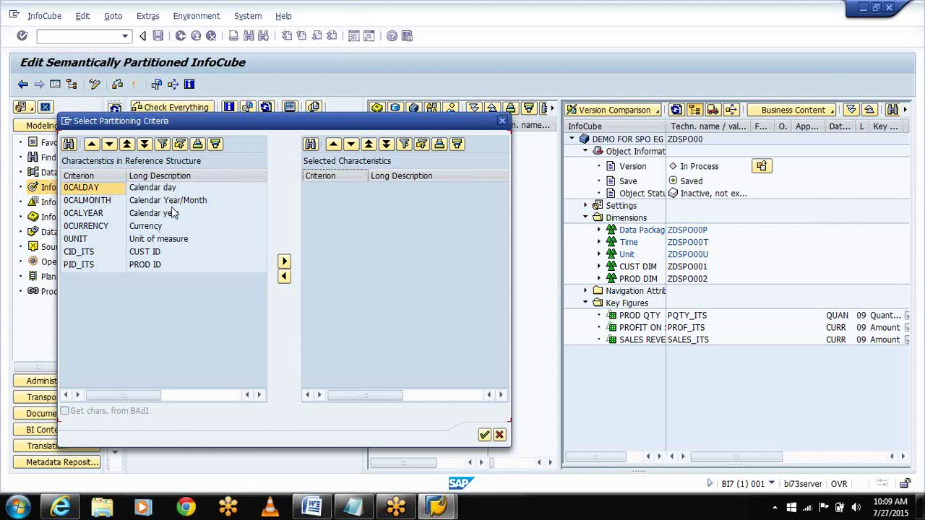
left_click(284, 262)
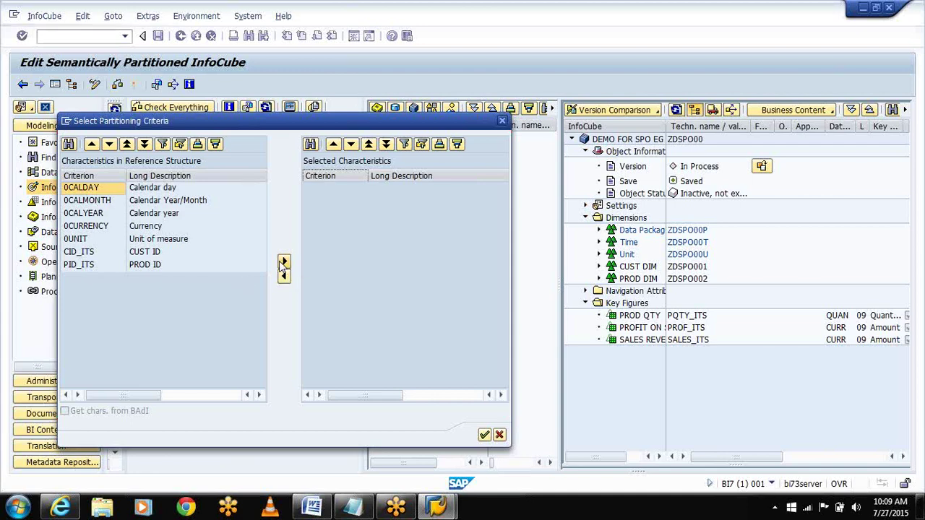
left_click(484, 435)
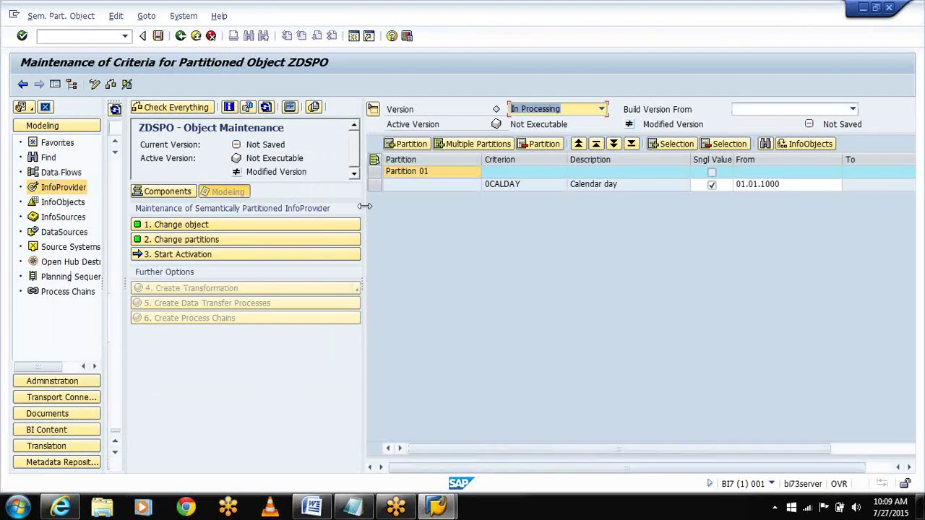
Set the first partition's calendar day value to 02.01.2012
left_click_drag(365, 207, 261, 208)
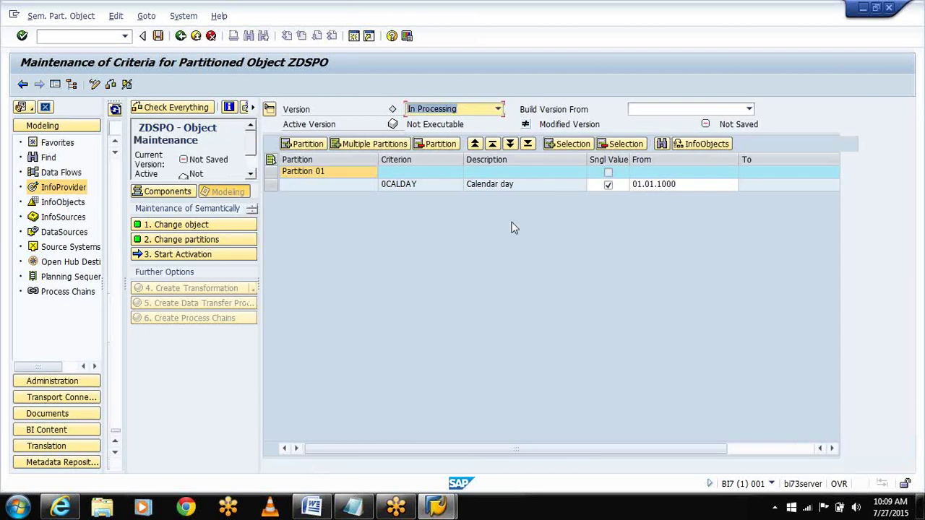
left_click(685, 188)
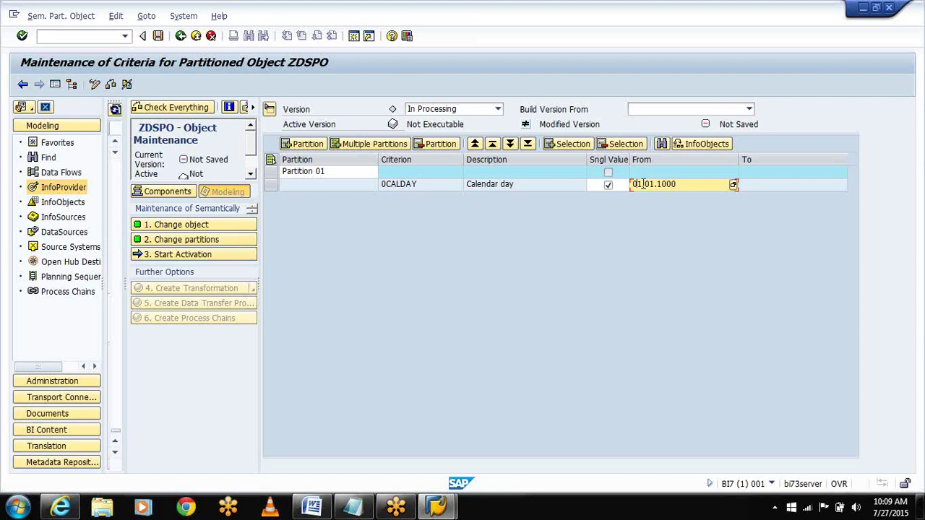
left_click(643, 185)
key("BackSpace")
type("2")
left_click(681, 184)
key("BackSpace")
key("BackSpace")
key("BackSpace")
key("BackSpace")
type("2012")
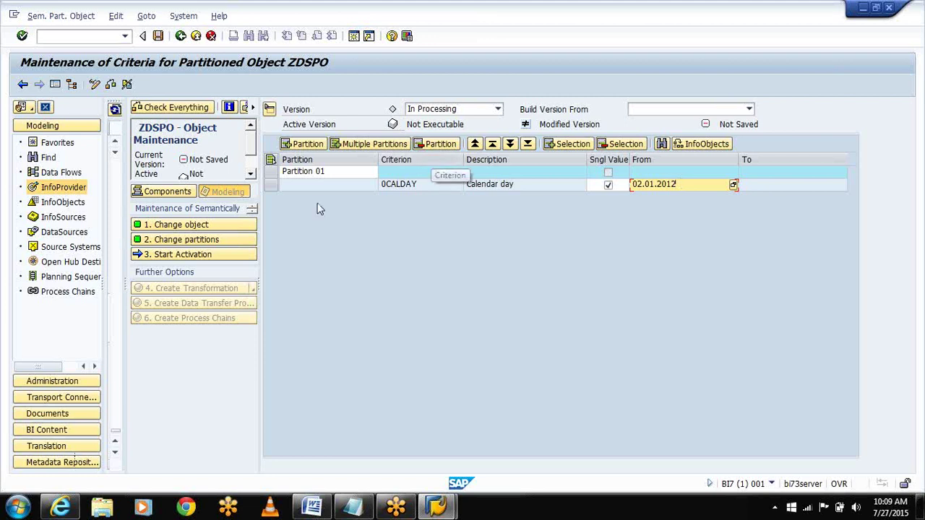
Rename the first partition as "JAN 2"
left_click(335, 172)
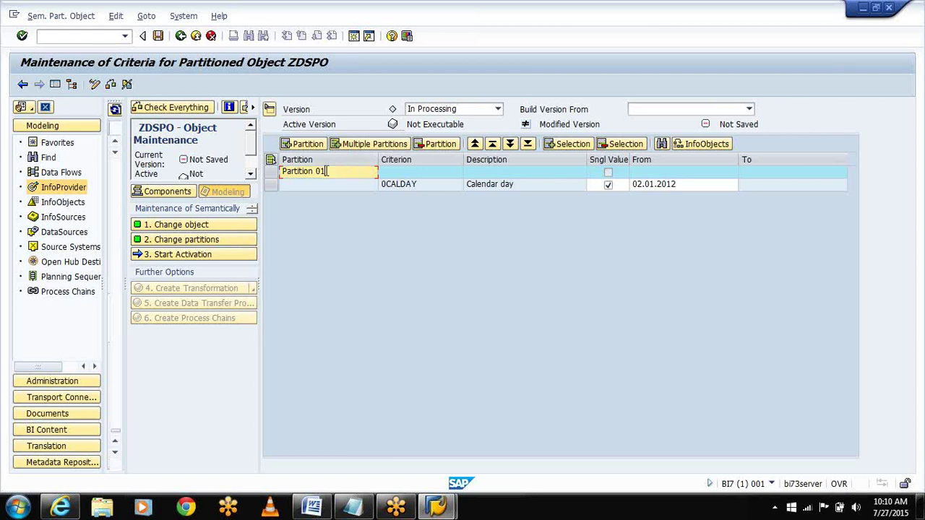
key("BackSpace")
key("BackSpace")
key("BackSpace")
key("BackSpace")
key("BackSpace")
key("BackSpace")
key("BackSpace")
key("BackSpace")
key("BackSpace")
key("BackSpace")
type("Parjan")
key("BackSpace")
key("BackSpace")
key("BackSpace")
type("JAN 2")
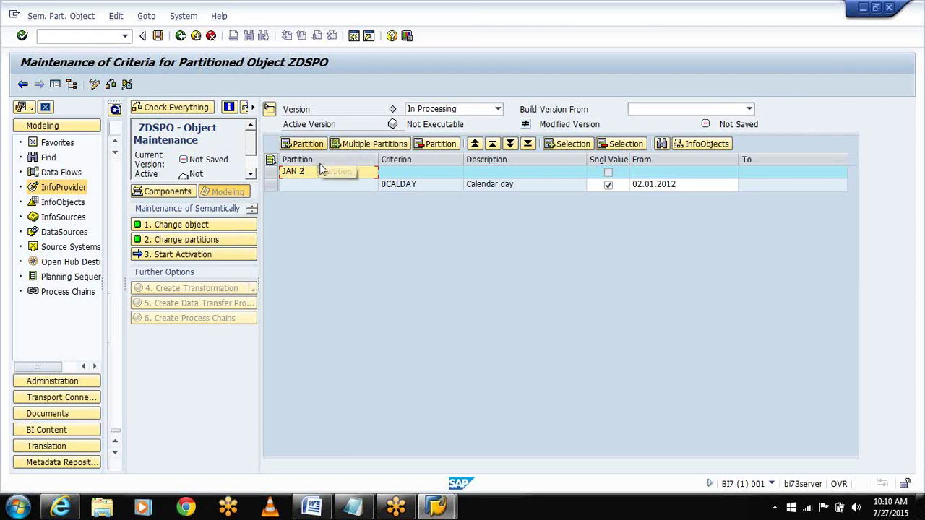
Add a second partition and set its calendar day value to 11.01.2012
key("Return")
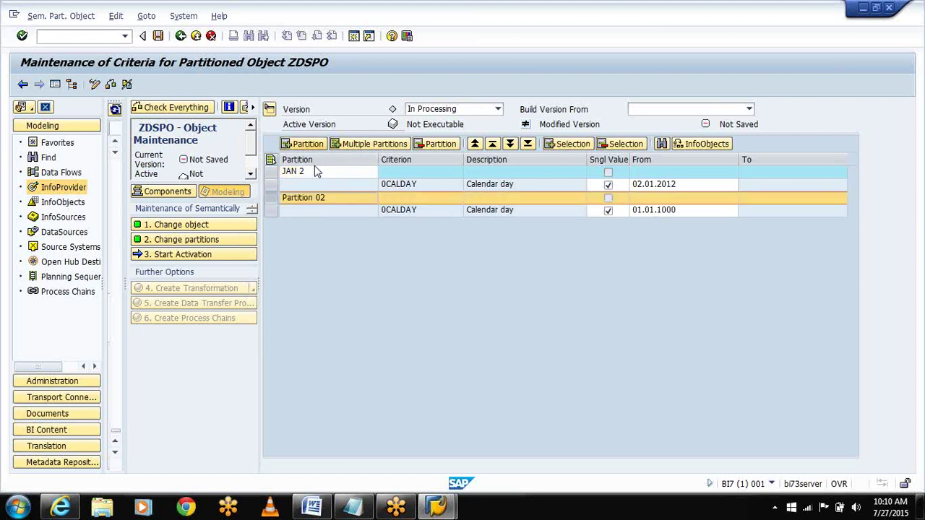
left_click(641, 210)
type("1")
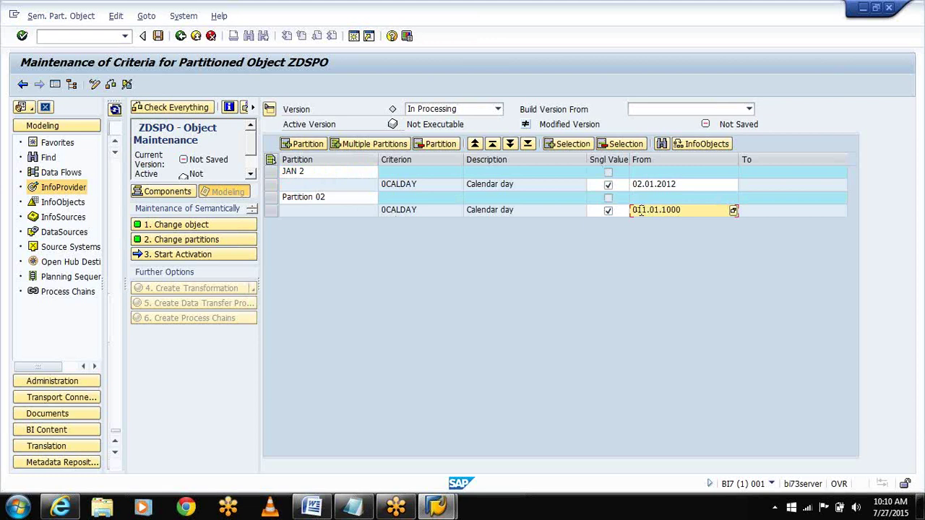
key("BackSpace")
type("1")
key("BackSpace")
key("BackSpace")
key("BackSpace")
type("2012")
Rename the second partition as "JAN 11"
left_click(329, 200)
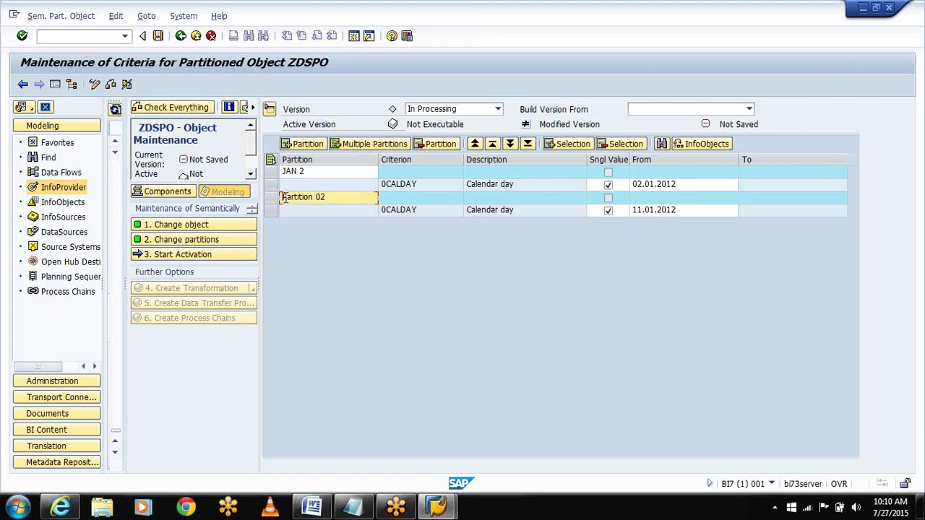
key("BackSpace")
type("JAN 11")
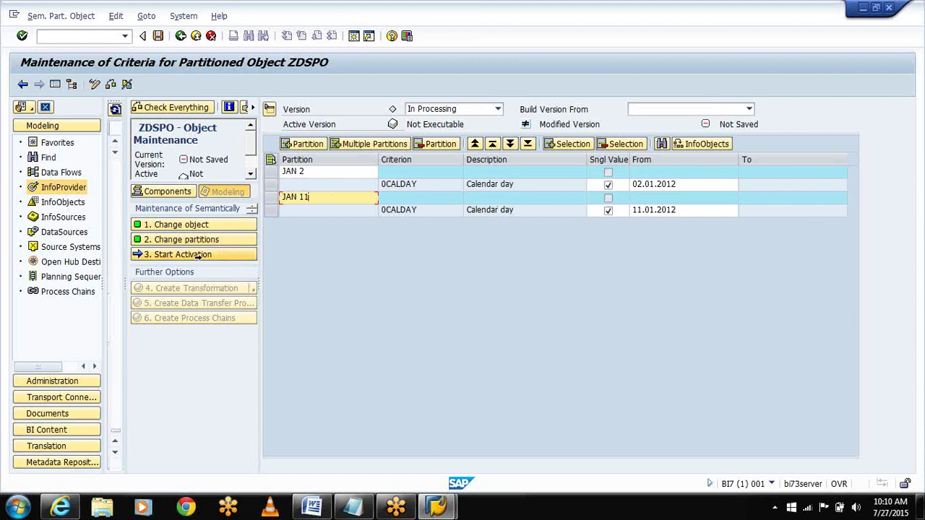
Select the JAN 2 and JAN 11 partitions, activate the semantically partitioned object, and close the activation log
left_click(282, 176)
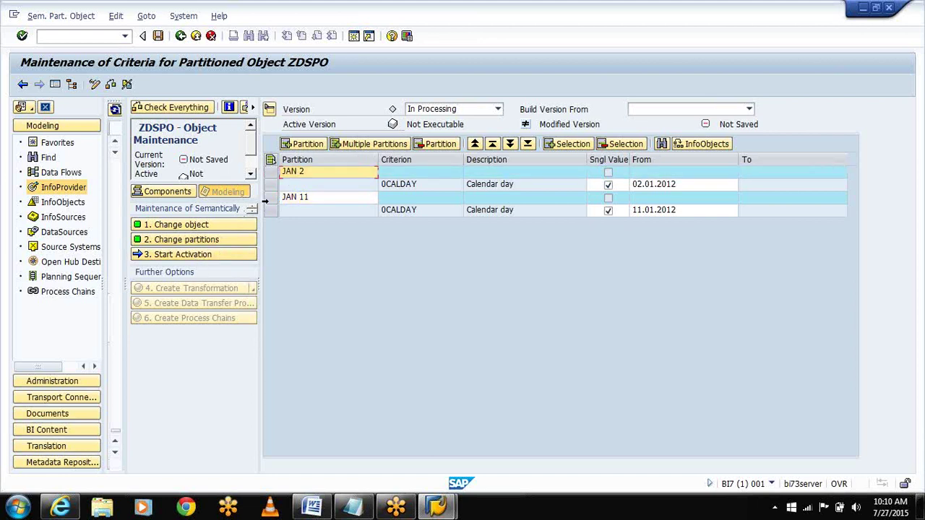
left_click(266, 201)
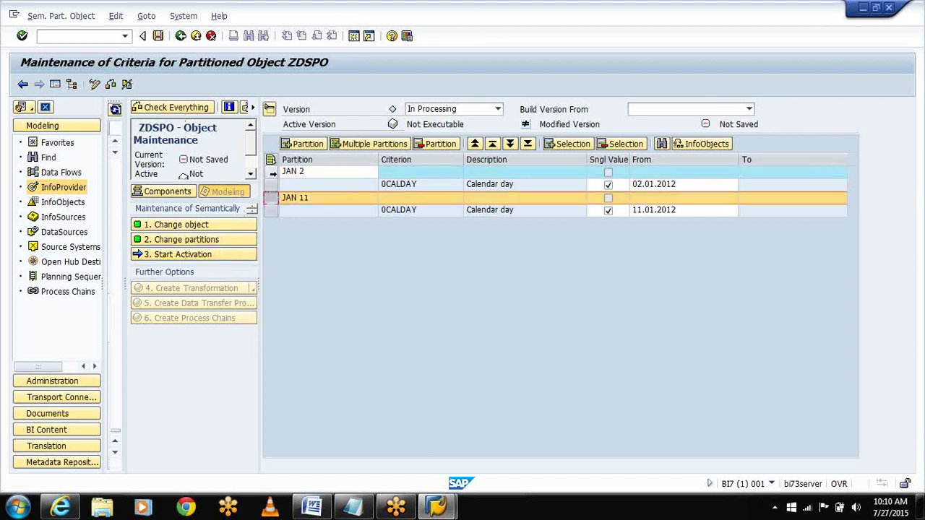
left_click(273, 174, "ctrl")
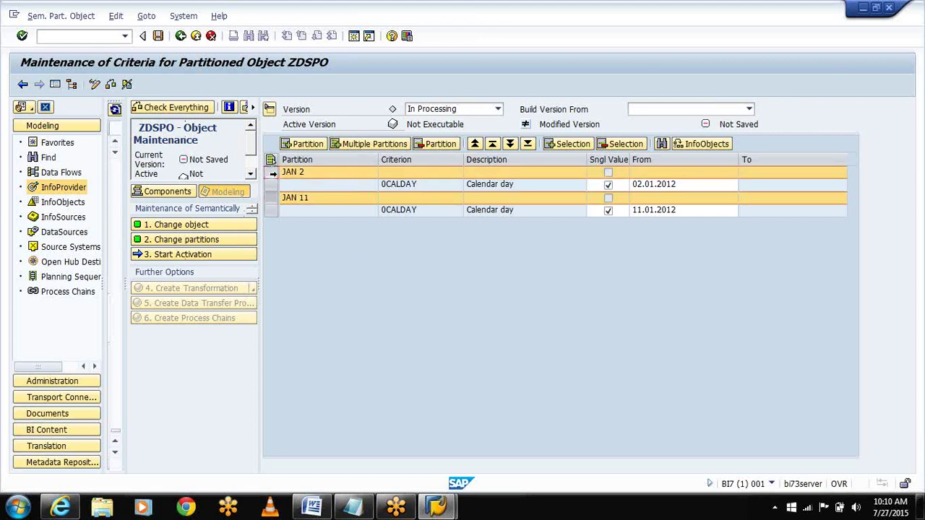
left_click(177, 256)
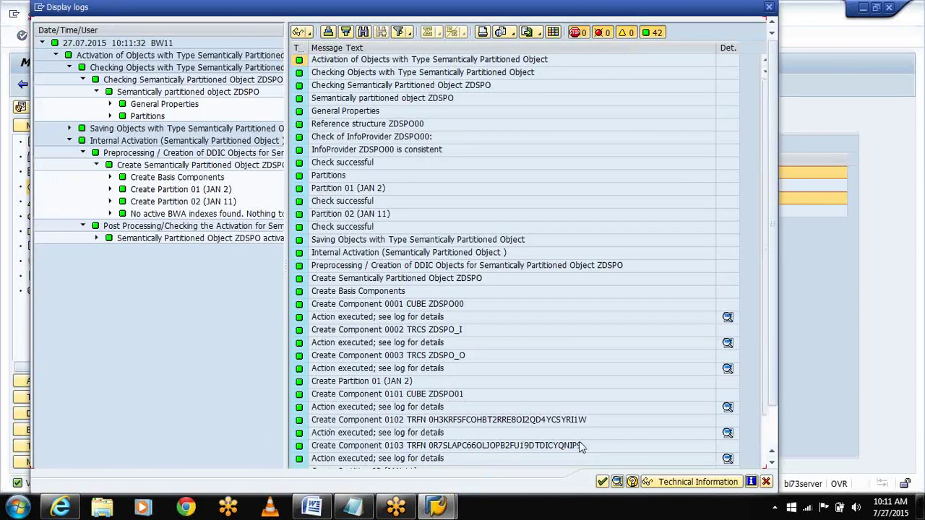
left_click(602, 482)
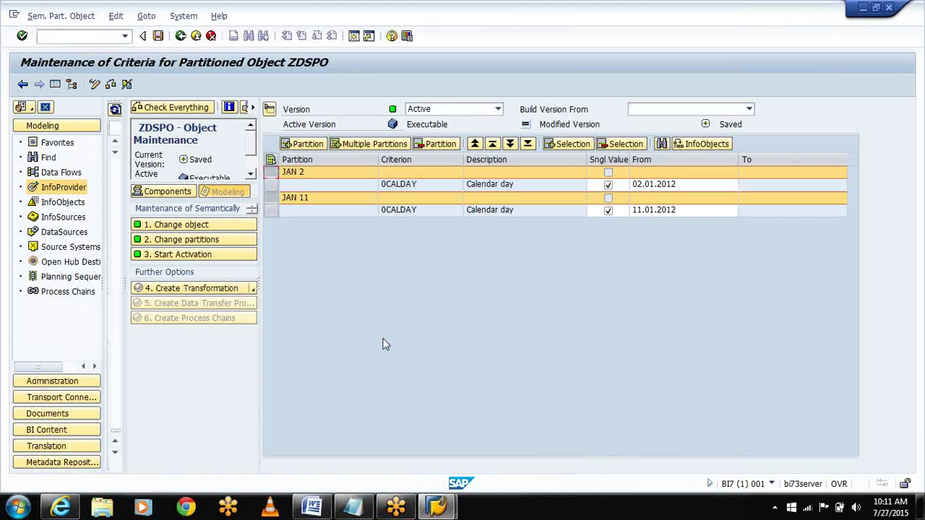
View the transformation creation settings for ZDSPO and cancel without creating a transformation
left_click(221, 289)
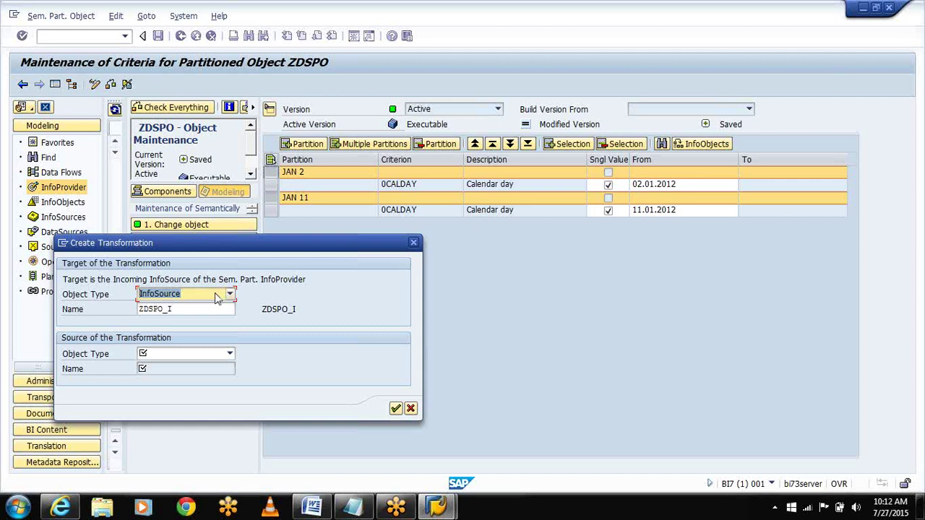
left_click(414, 244)
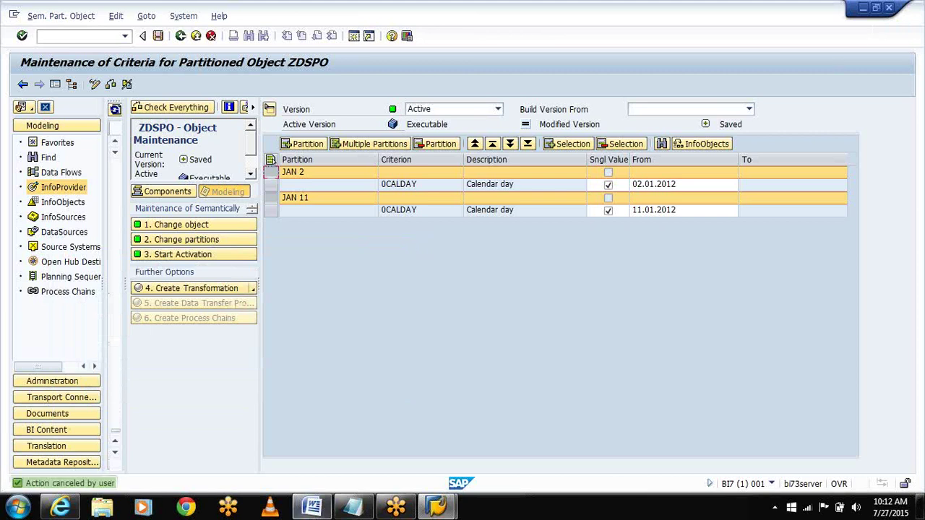
Switch to the DFD document in Word and place the insertion point in the blank area below the partitioned cube diagram
mouse_move(323, 508)
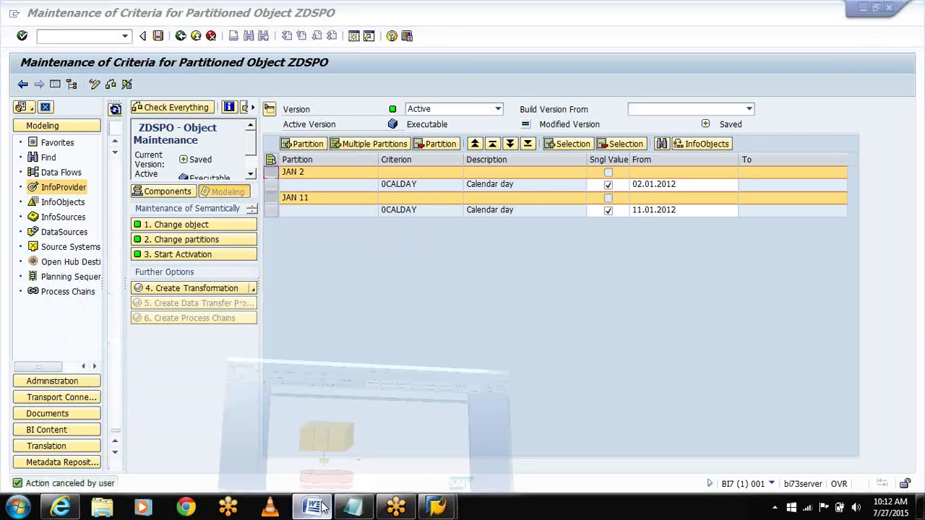
left_click(323, 508)
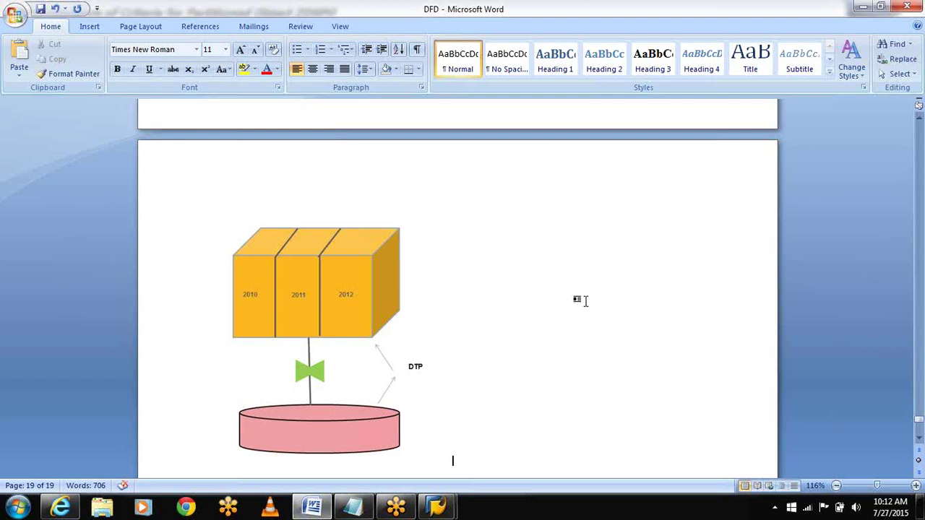
left_click(919, 438)
left_click_drag(918, 439, 919, 438)
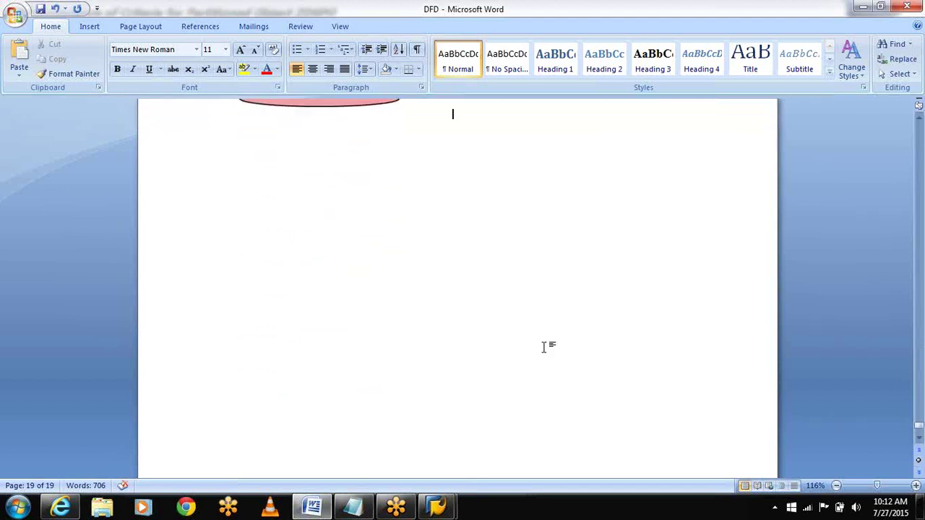
left_click(432, 274)
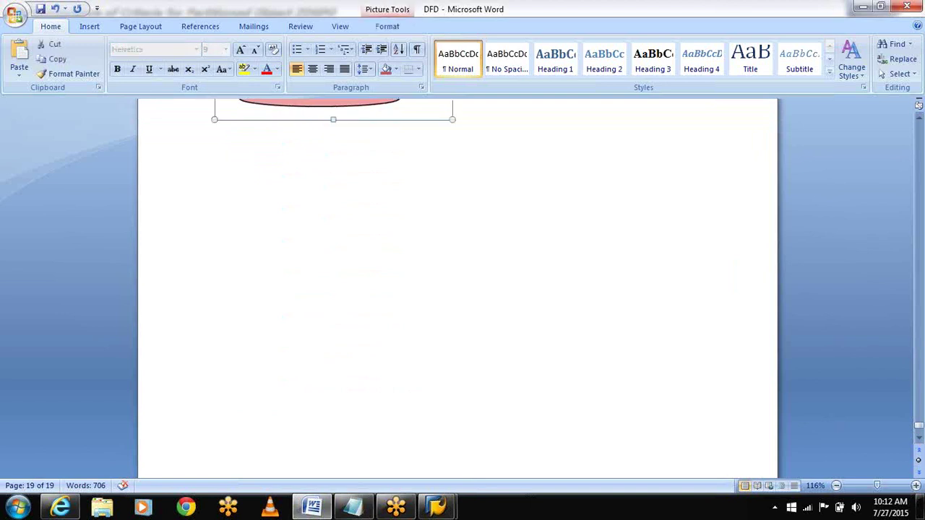
left_click(432, 275)
scroll(426, 311, "up", 6)
left_click(420, 357)
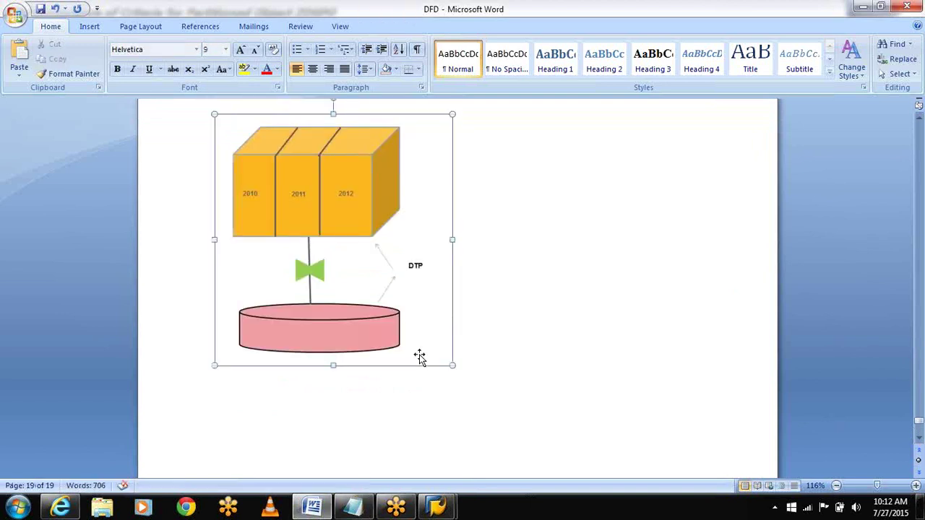
key("ctrl+z")
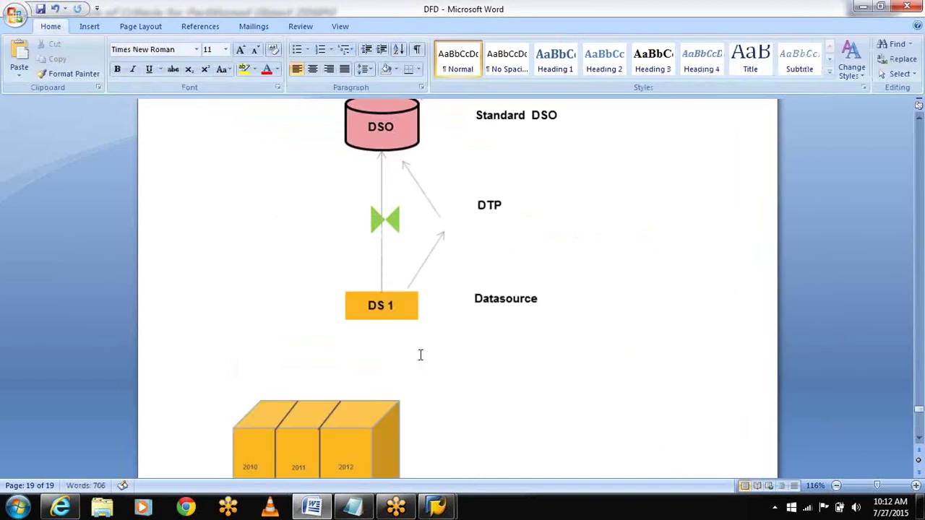
left_click(922, 427)
left_click(921, 427)
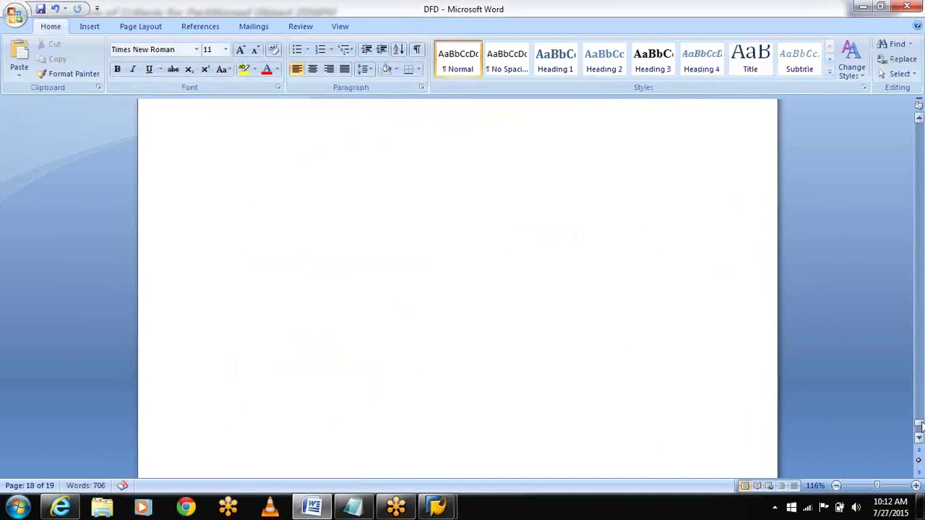
double_click(352, 267)
Draw a cube shape about 1.1" wide and 0.66" high in the blank area of the page
left_click(85, 29)
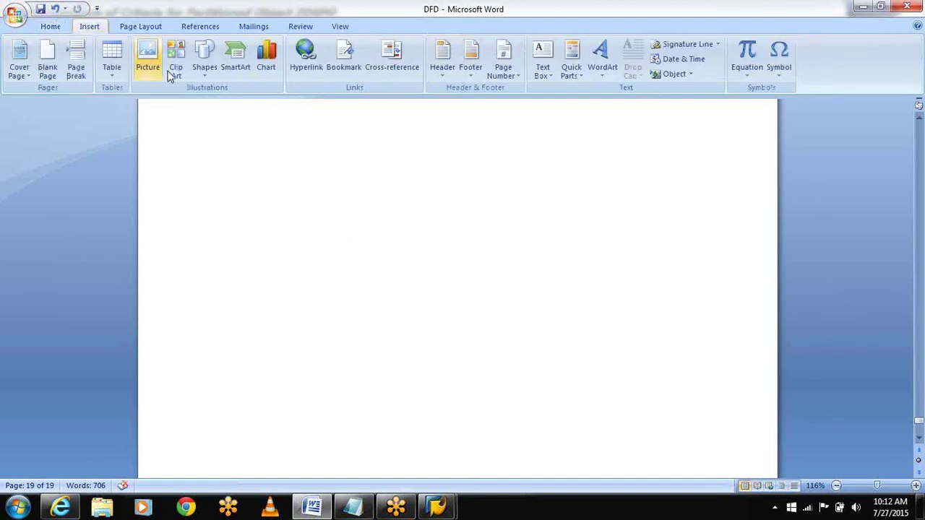
left_click(205, 73)
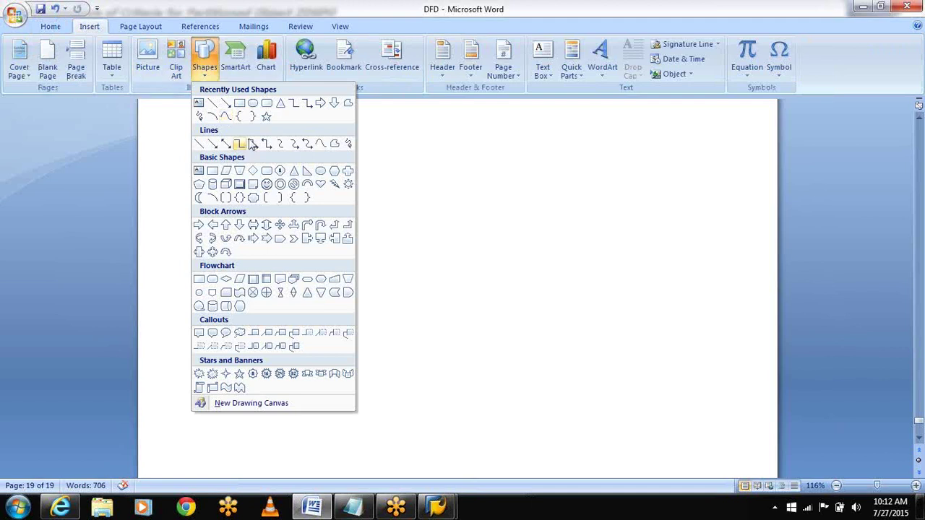
left_click(239, 103)
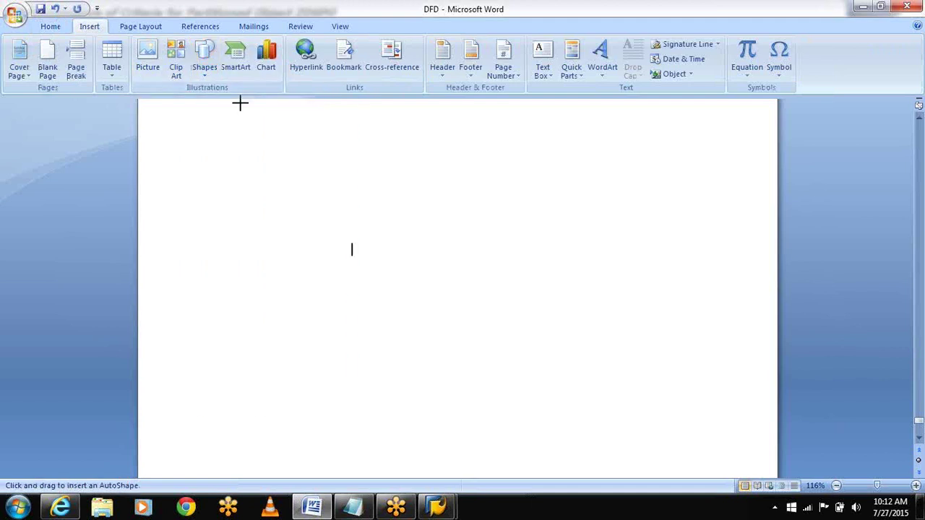
left_click(206, 72)
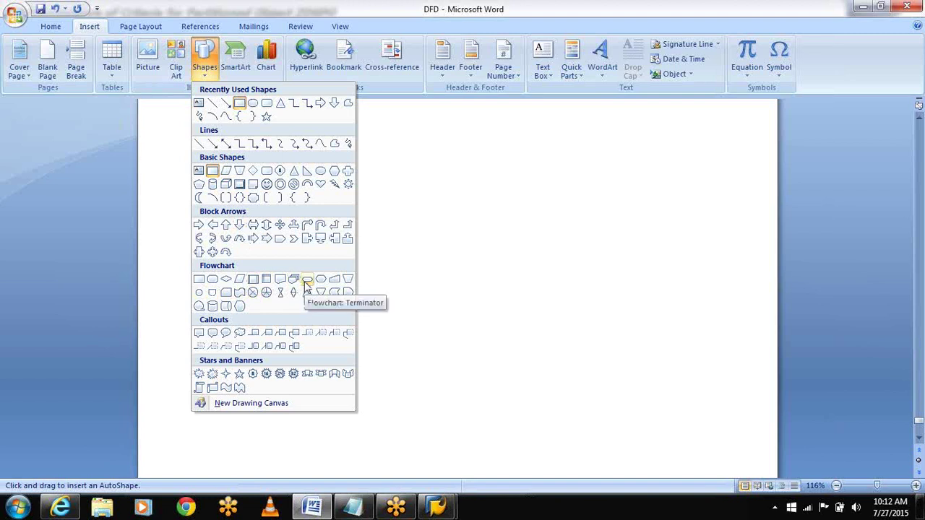
left_click(226, 183)
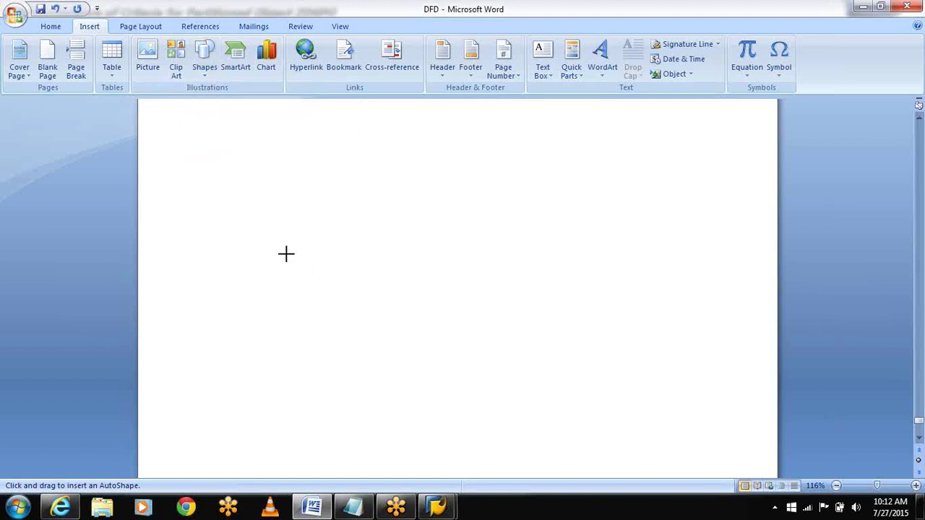
left_click_drag(285, 253, 371, 306)
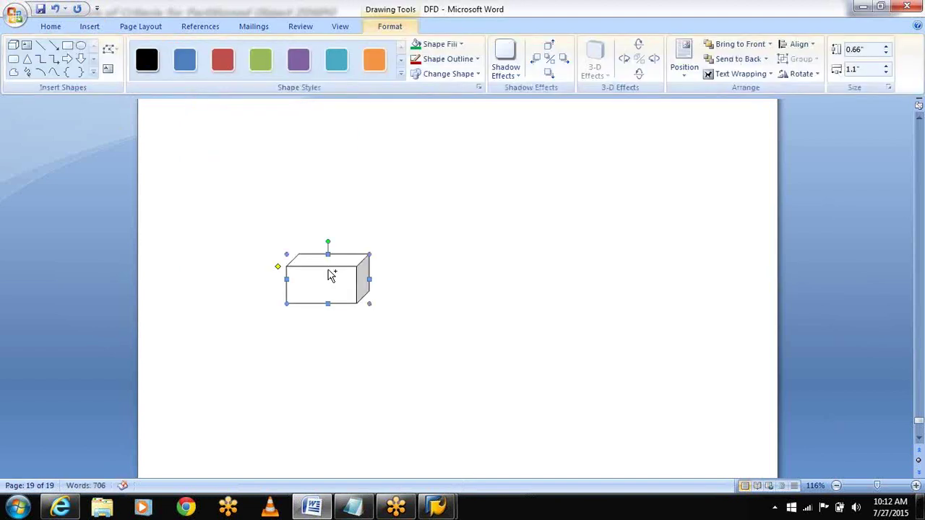
Duplicate the cube, place the copy beside the original on its right, and start the Rectangle shape
key("ctrl+c")
key("ctrl+v")
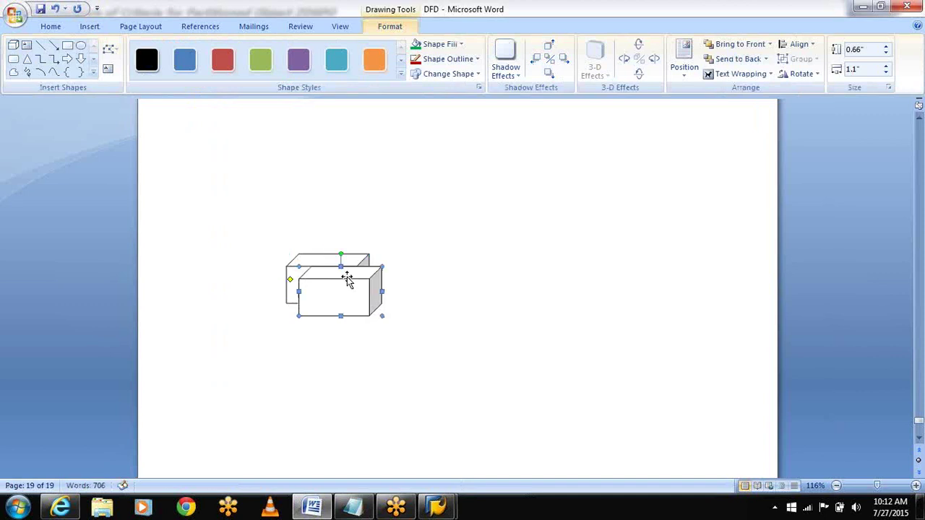
left_click_drag(353, 277, 445, 266)
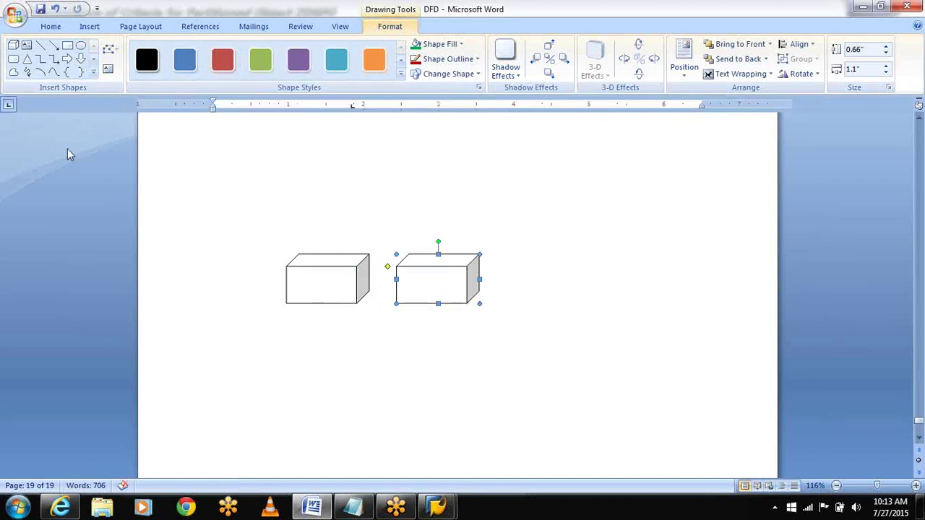
left_click(67, 45)
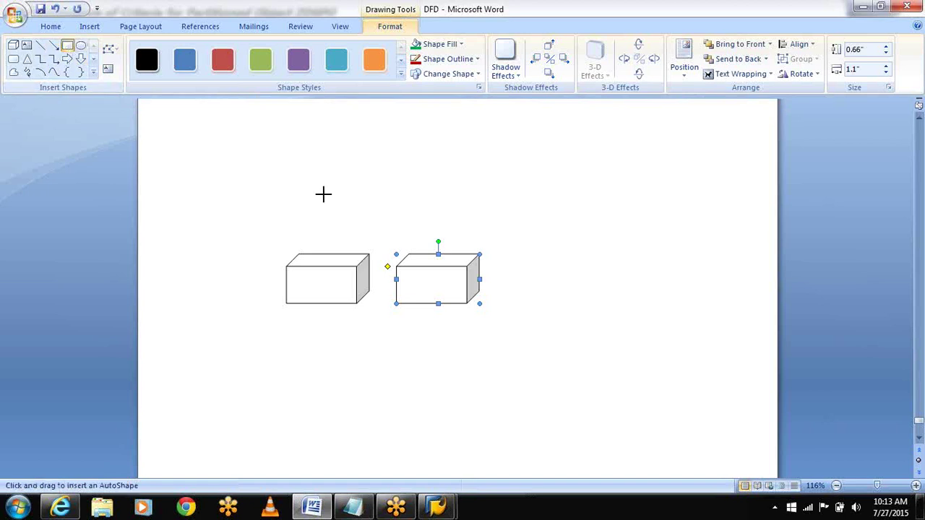
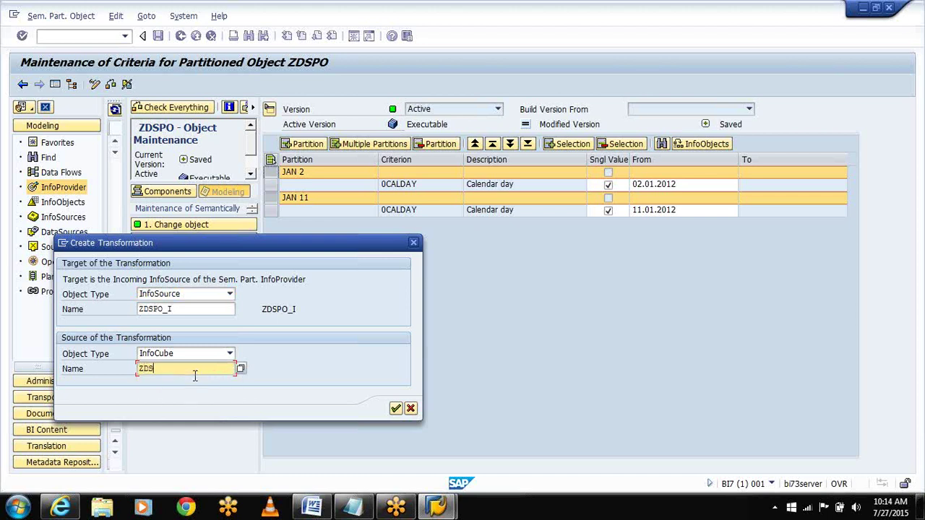
Try to create the transformation to InfoSource ZDSPO_I with InfoCube ZDSPO as its source, and cancel the dialog
left_click(395, 409)
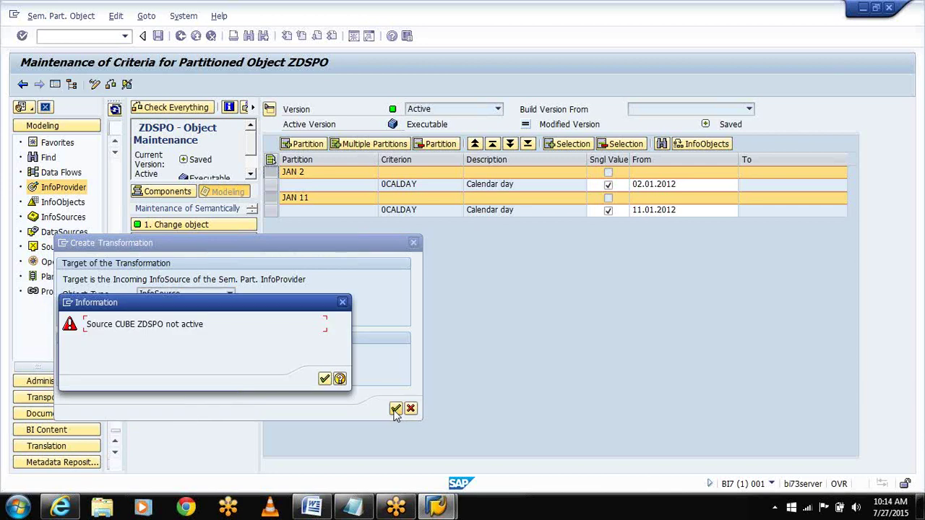
left_click(325, 378)
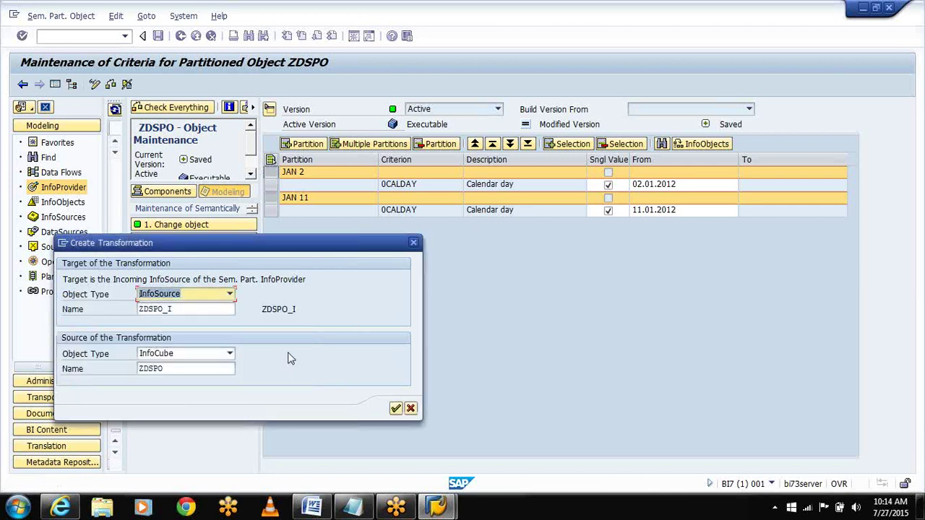
left_click(173, 369)
left_click(411, 409)
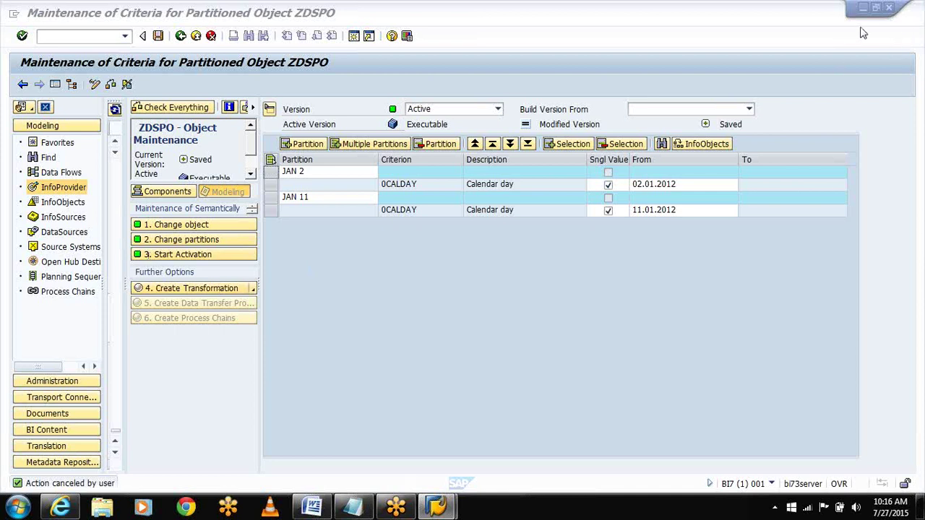
Create a transformation from InfoCube SIC_IT12 to InfoSource ZDSPO_I and activate it
left_click(217, 286)
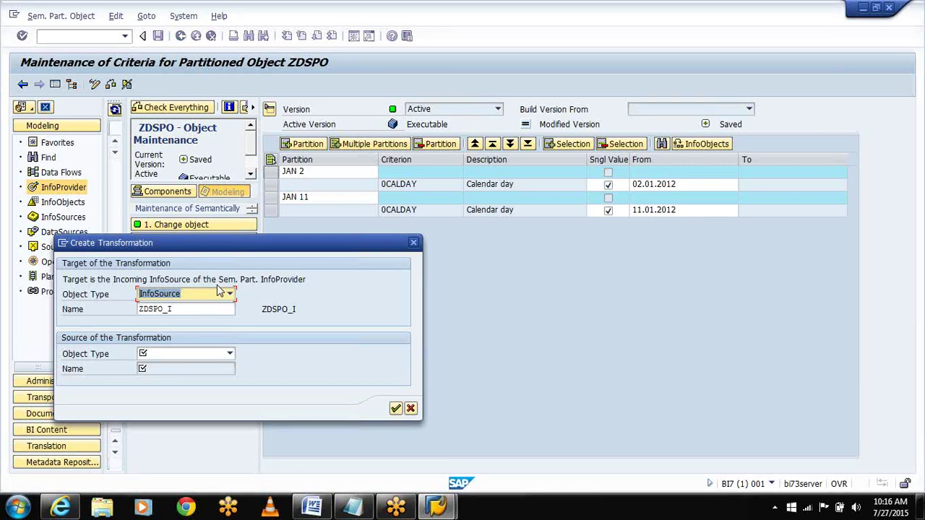
left_click(228, 354)
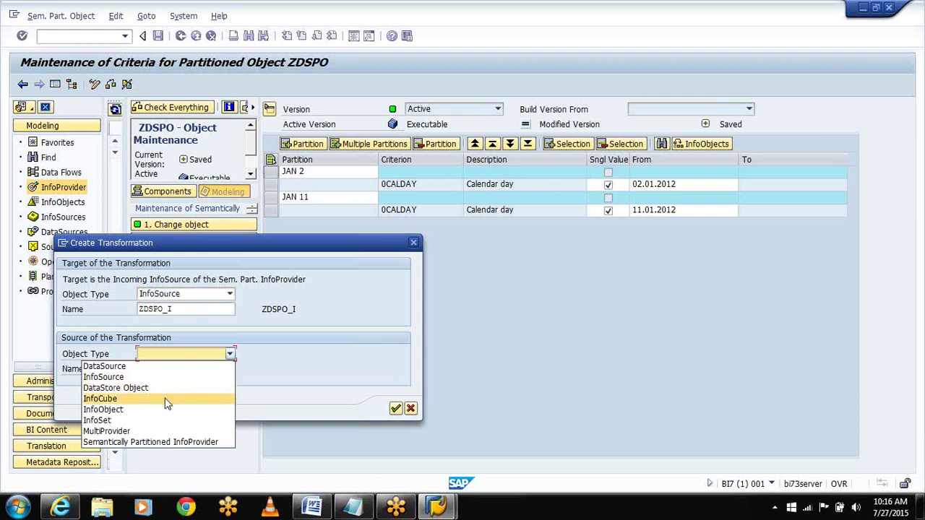
left_click(170, 399)
left_click(177, 369)
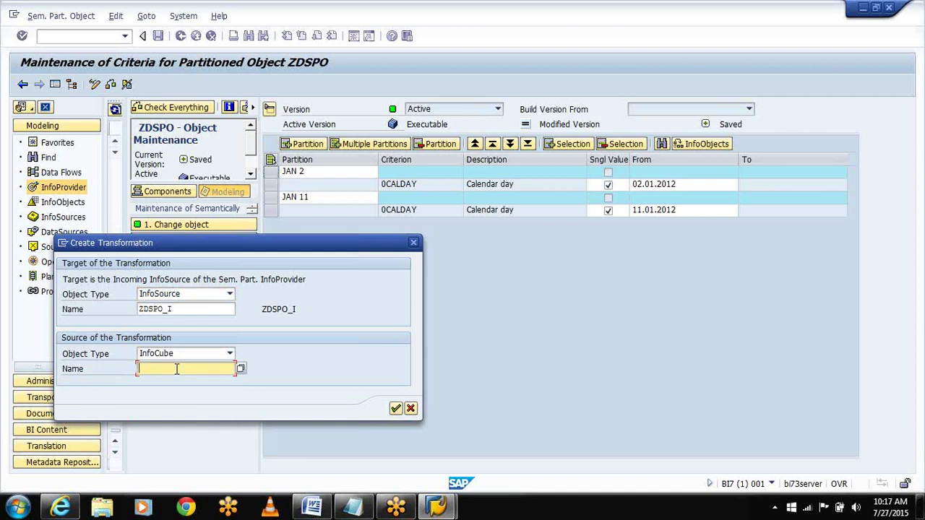
type("SIC")
left_click(175, 381)
left_click(397, 409)
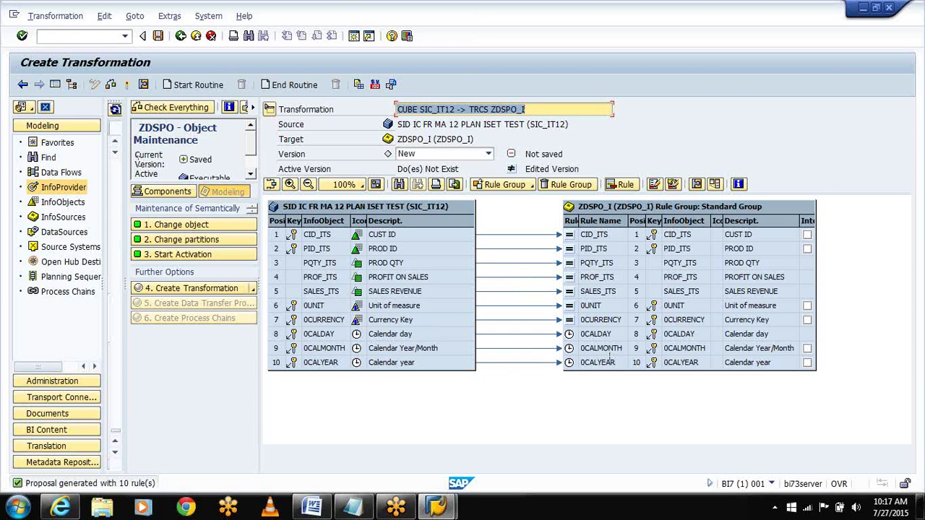
left_click(127, 85)
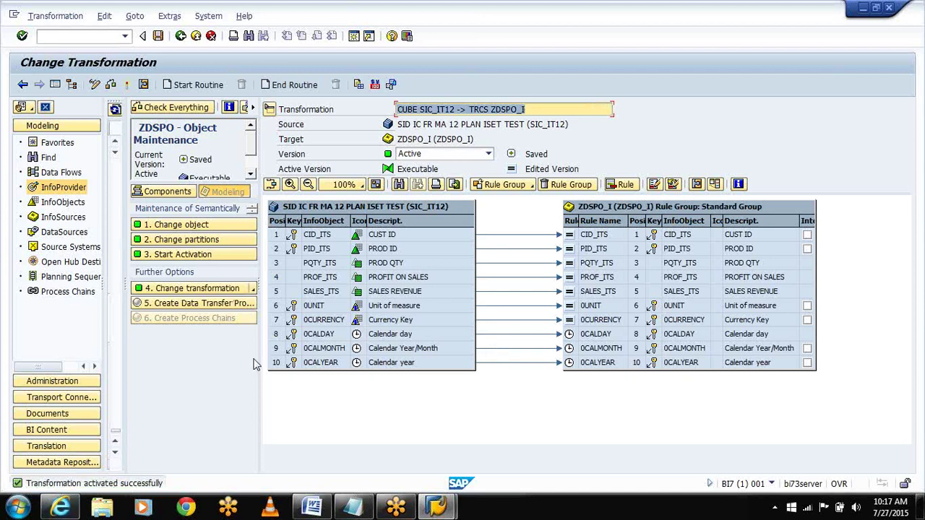
Start data transfer process generation for ZDSPO and create a DTP template named DSPO_DTP in the temp dtp folder
left_click(240, 305)
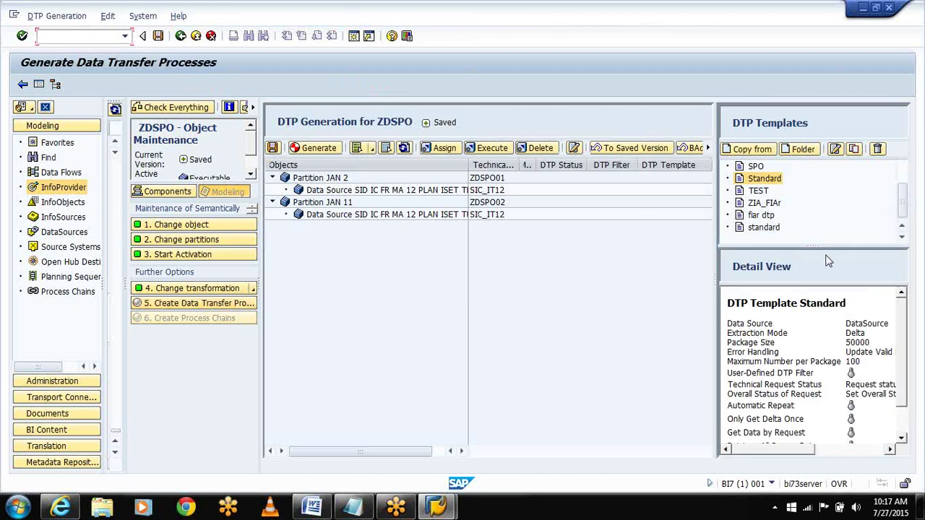
scroll(904, 181, "up", 3)
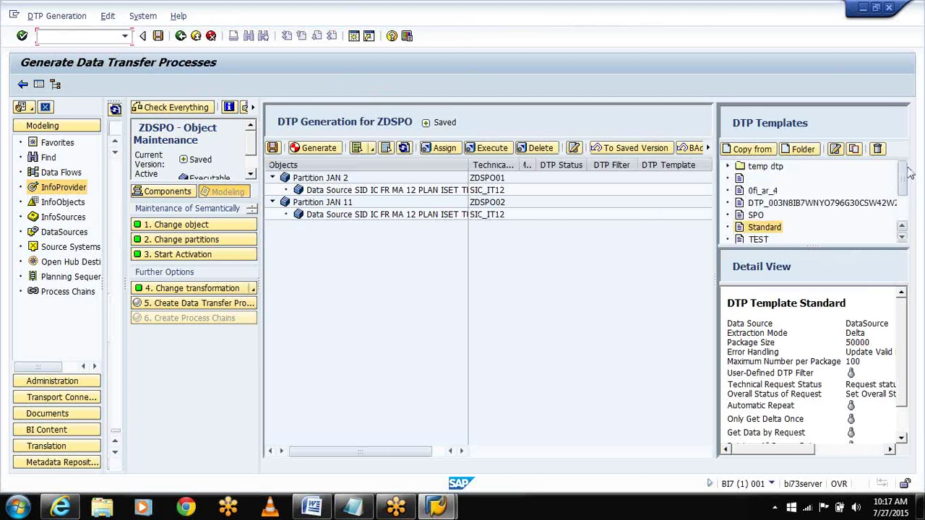
left_click(763, 166)
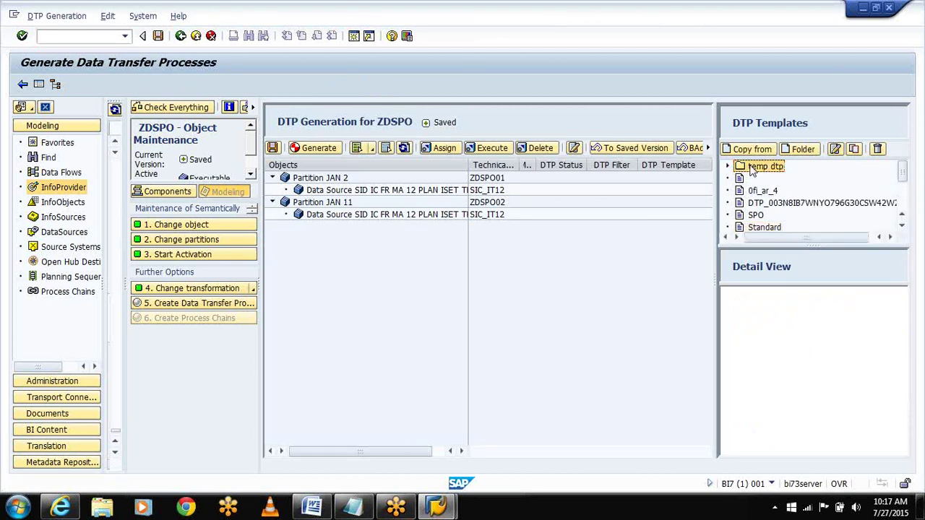
right_click(753, 168)
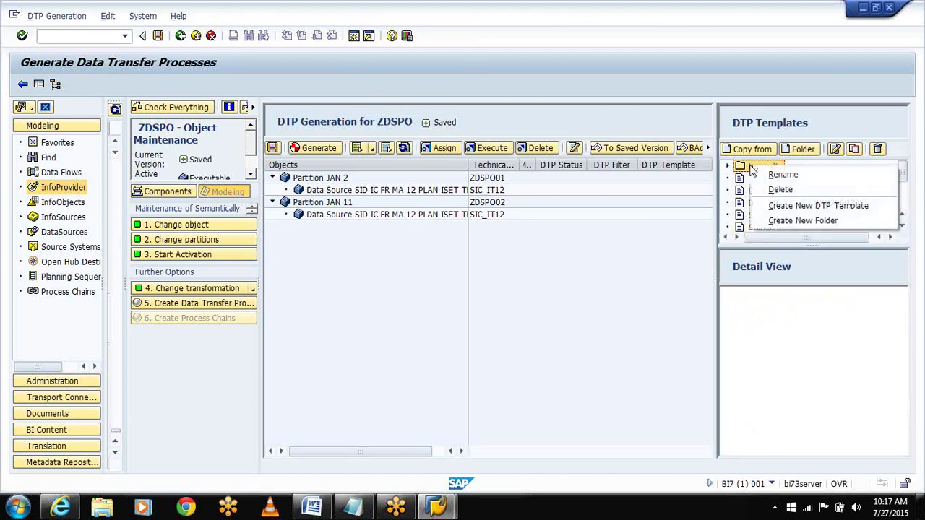
left_click(784, 208)
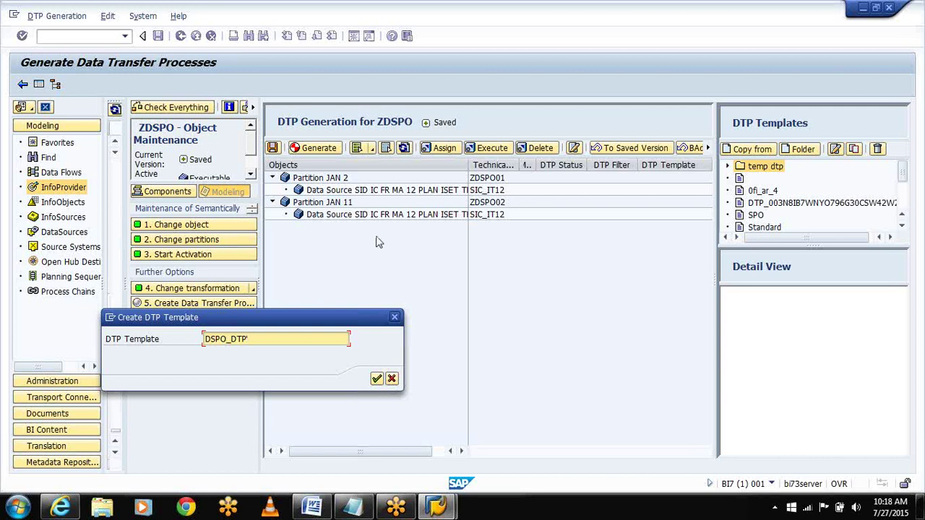
left_click(376, 381)
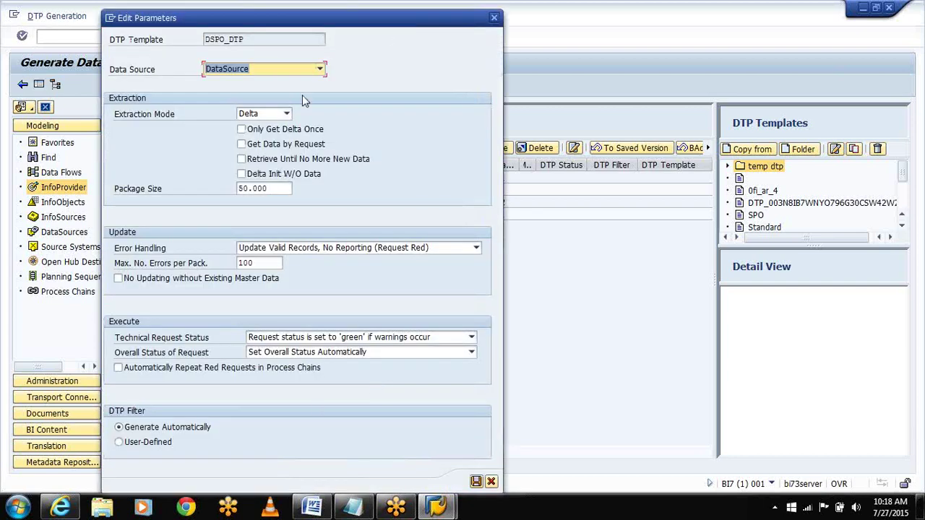
Set the DSPO_DTP template's extraction mode to Full, save it, and select it in the template list
left_click(286, 114)
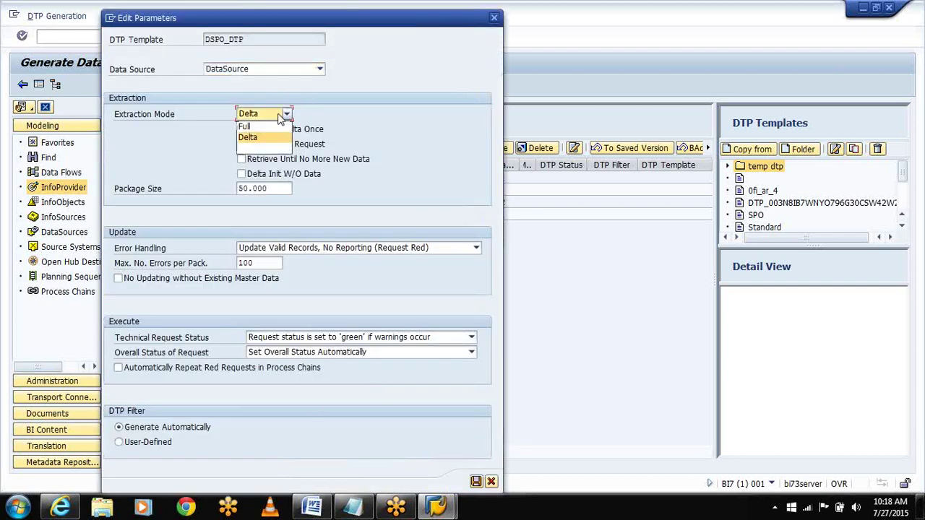
left_click(251, 127)
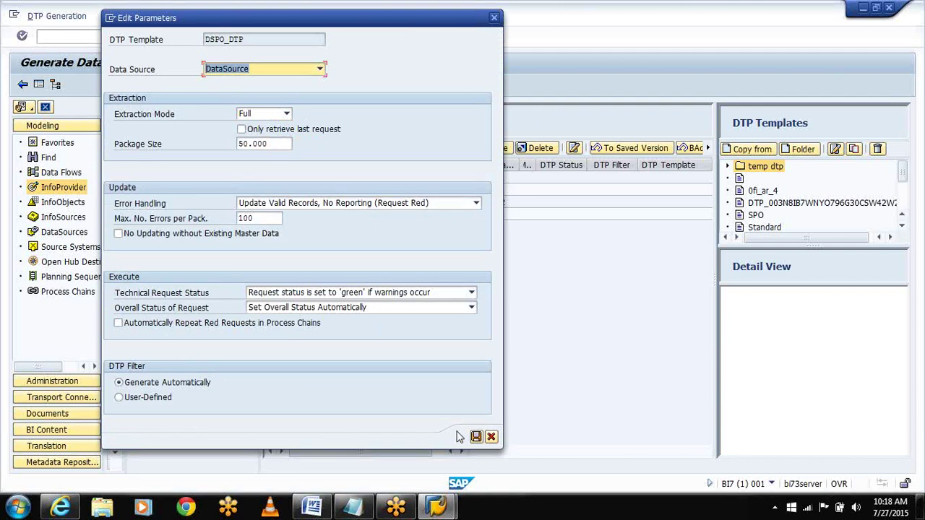
left_click(476, 438)
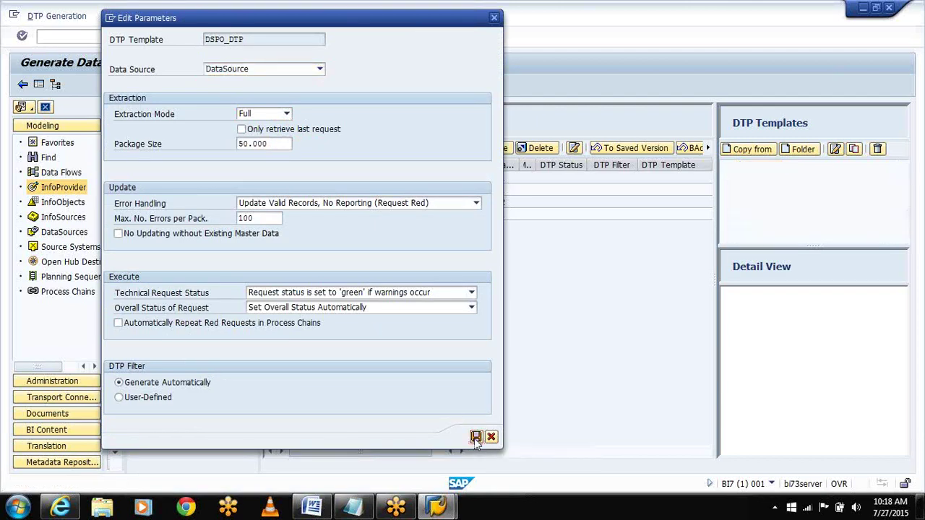
left_click(786, 181)
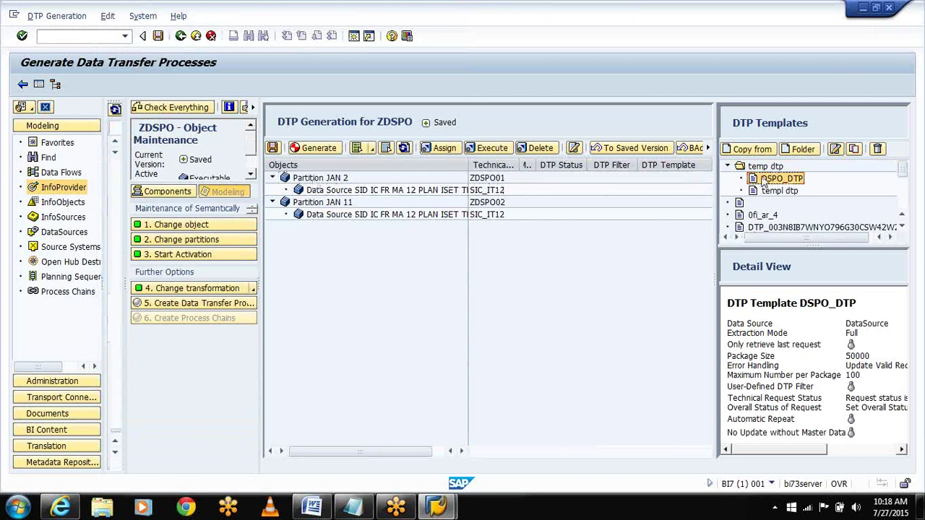
Try to assign the DSPO_DTP template to a partition's SIC_IT12 data source, suppressing the information message for this session
left_click_drag(777, 178, 687, 166)
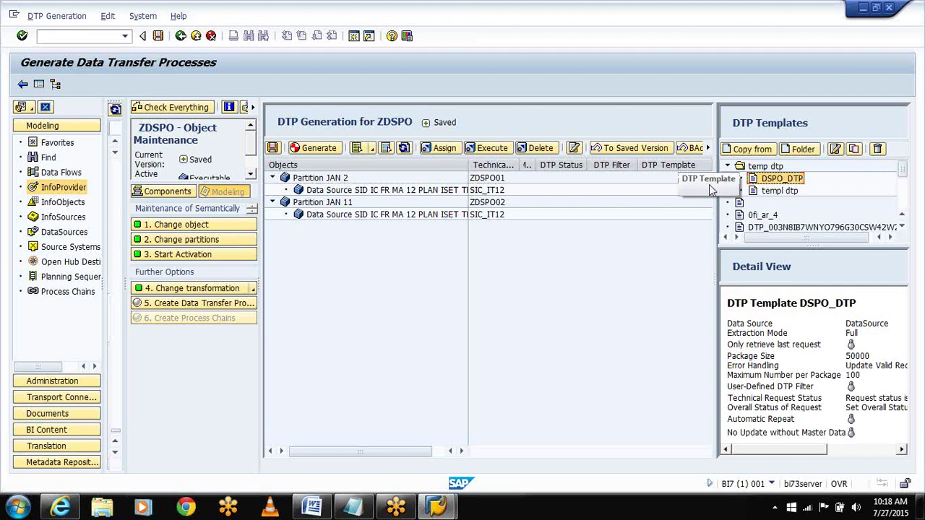
left_click_drag(781, 183, 476, 219)
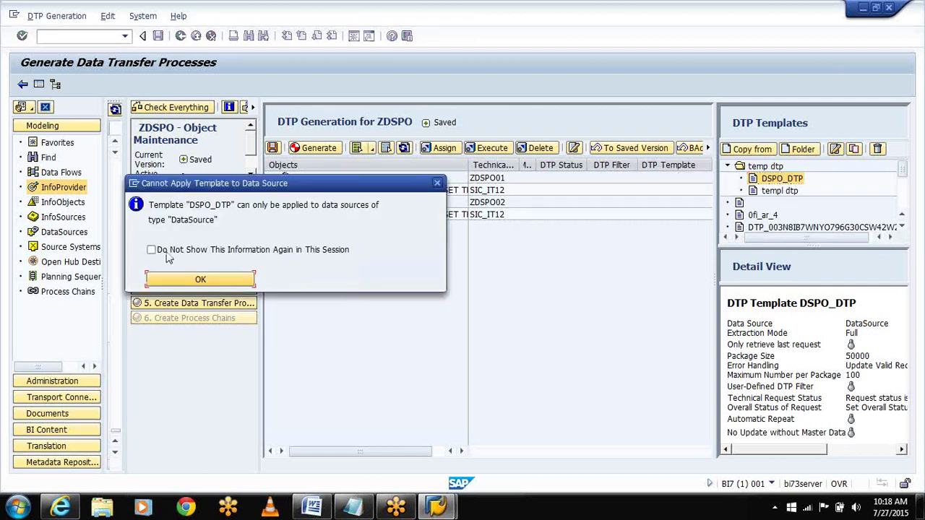
left_click(151, 251)
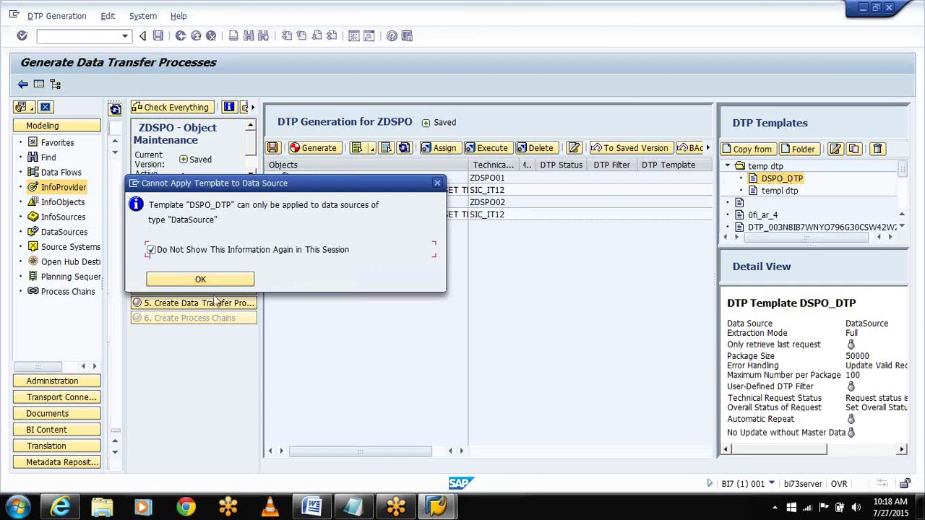
left_click(200, 280)
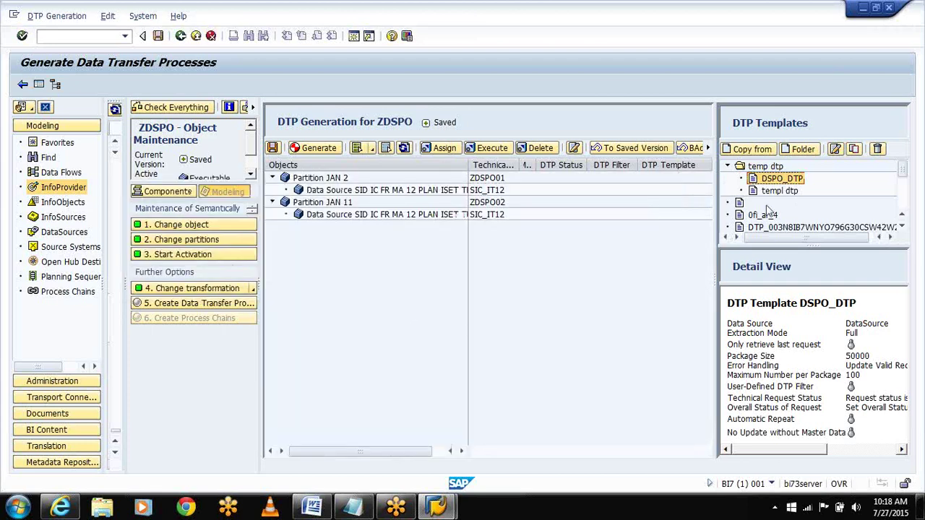
Assign the templ dtp template to the SIC_IT12 data source of partitions JAN 2 and JAN 11, and generate both data transfer processes
left_click_drag(775, 197, 442, 193)
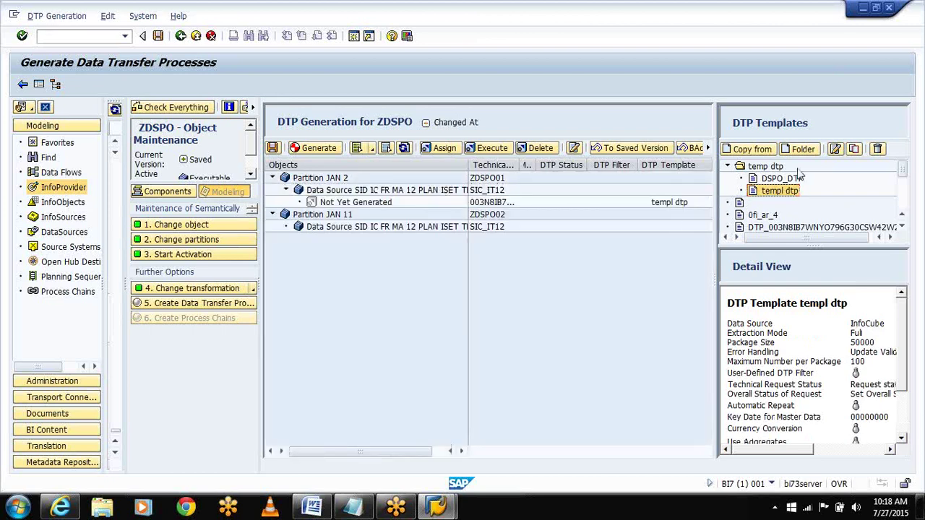
left_click_drag(784, 192, 413, 229)
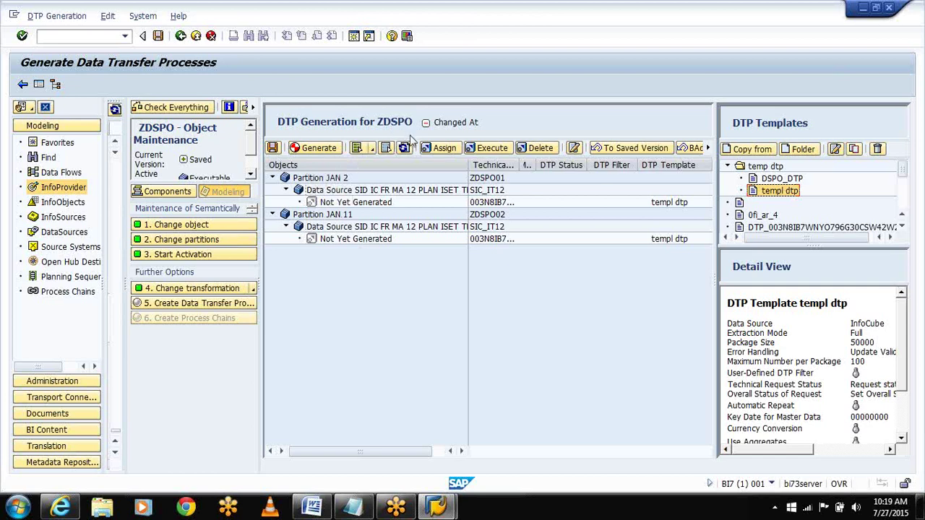
left_click(318, 151)
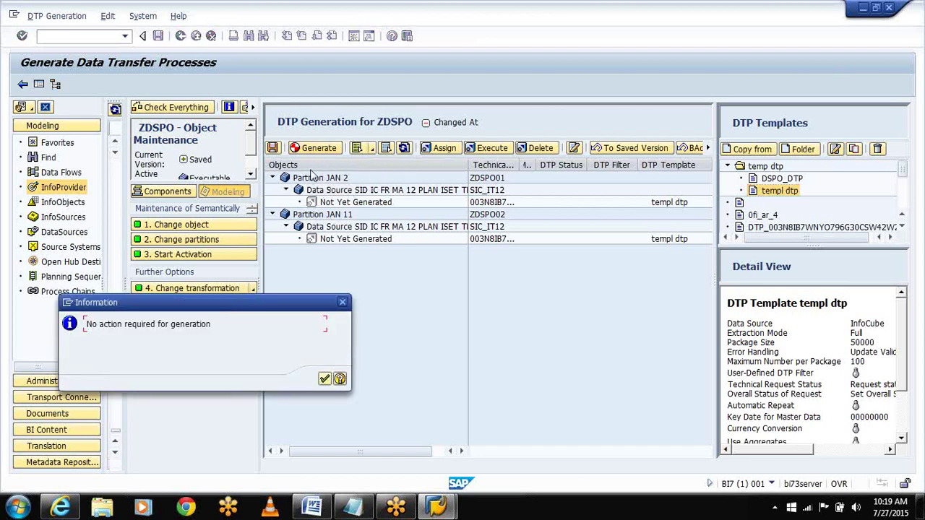
left_click(325, 379)
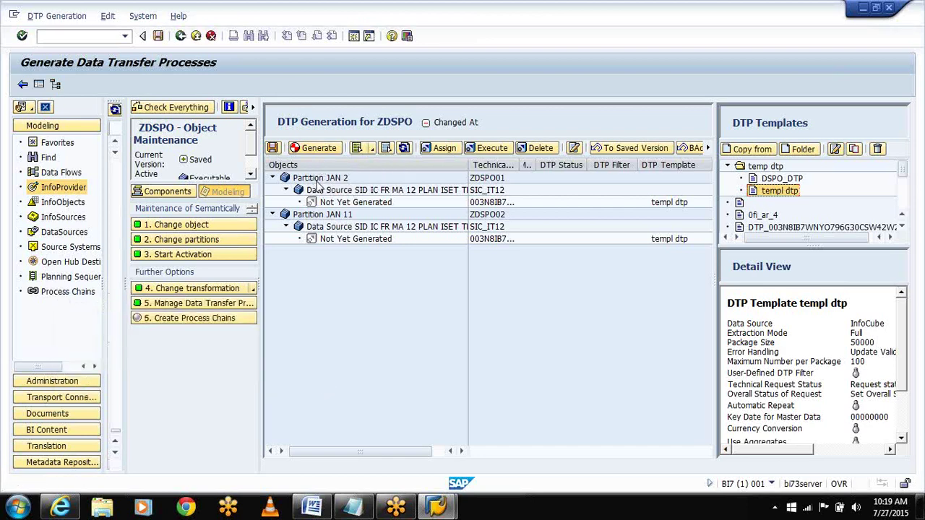
left_click(321, 190)
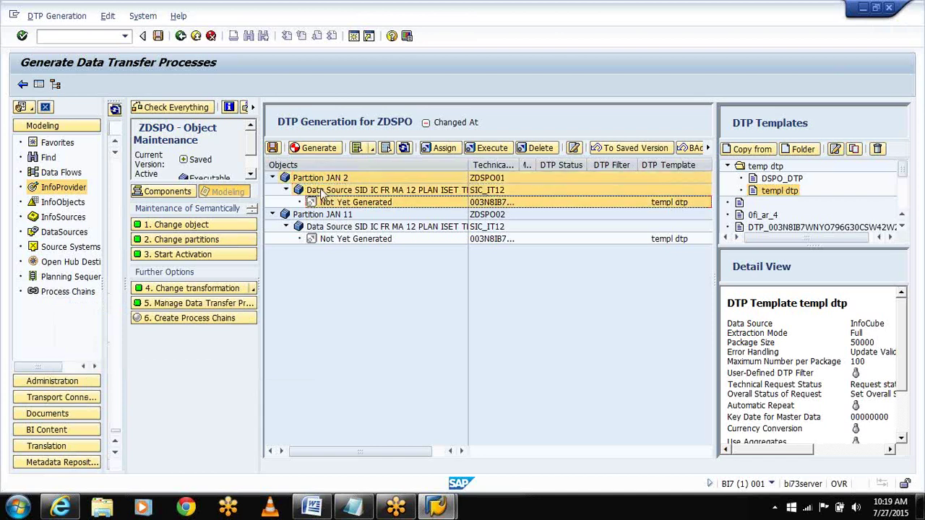
left_click(330, 227, "ctrl")
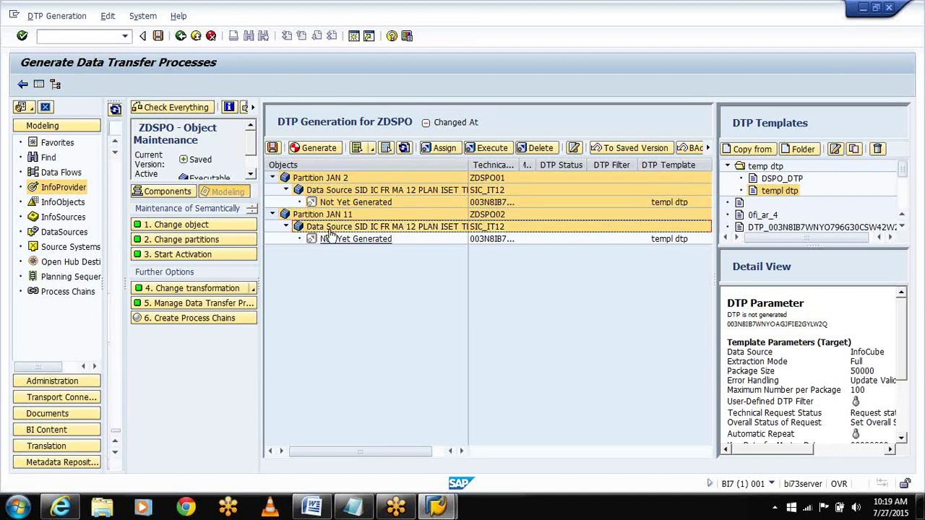
left_click(331, 240, "ctrl")
left_click(315, 148)
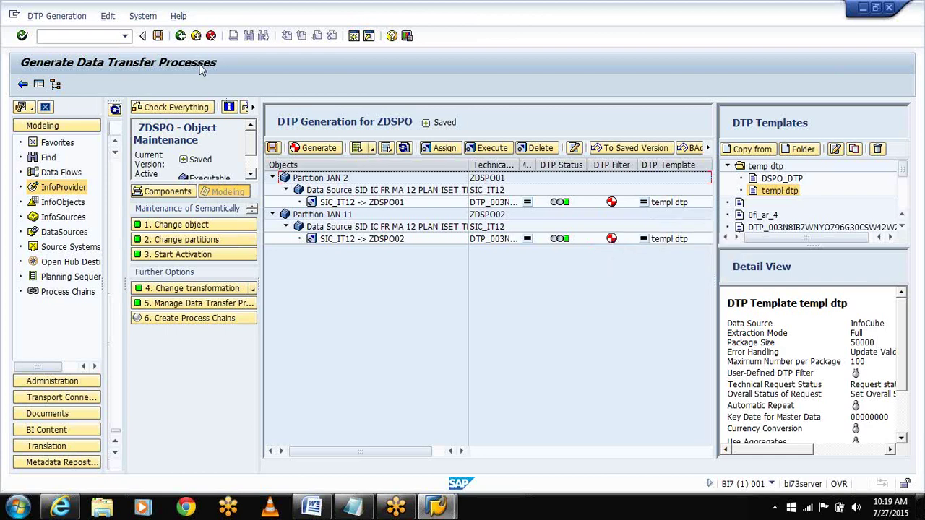
Leave the DTP generation, transformation and partition criteria screens of ZDSPO and return to the InfoProvider overview
left_click(184, 42)
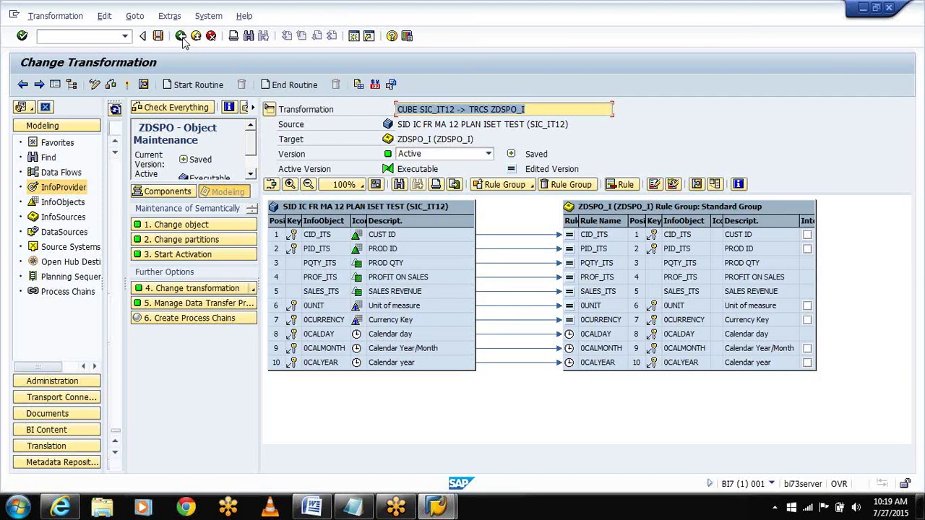
left_click(183, 42)
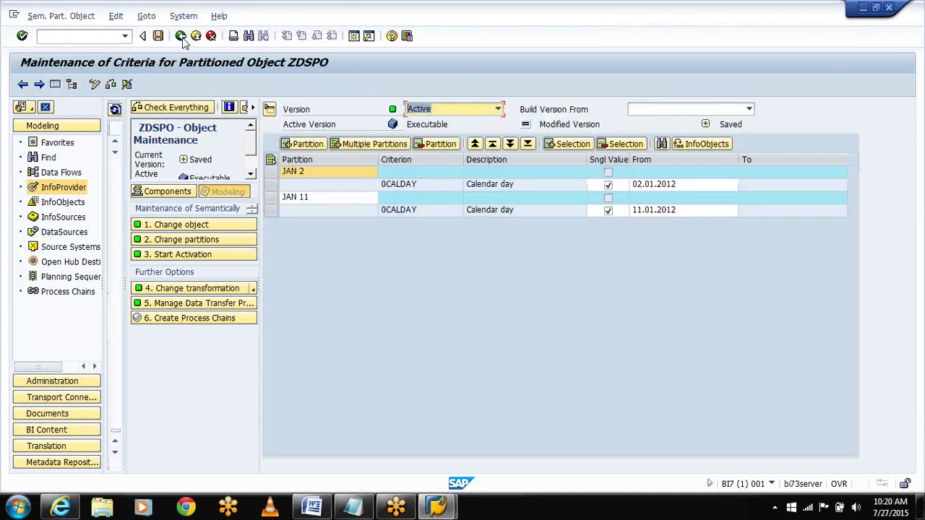
left_click(183, 41)
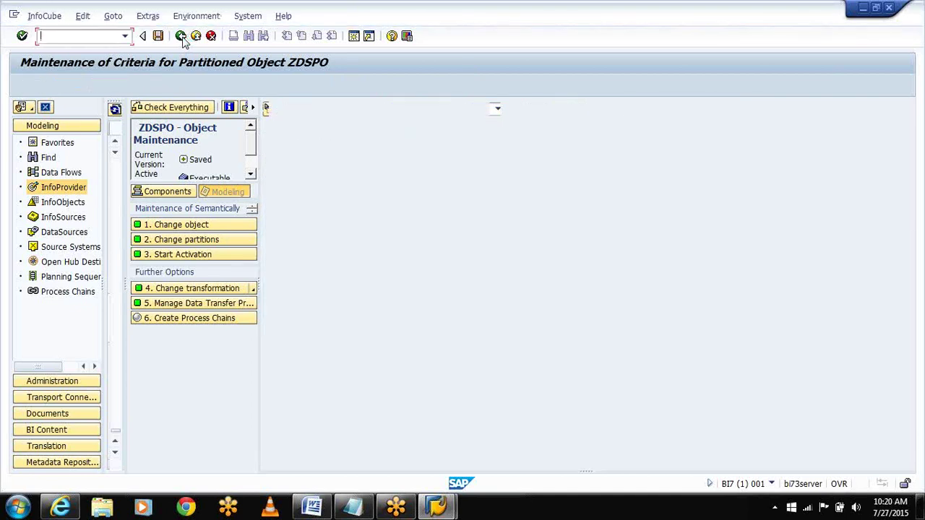
left_click(181, 37)
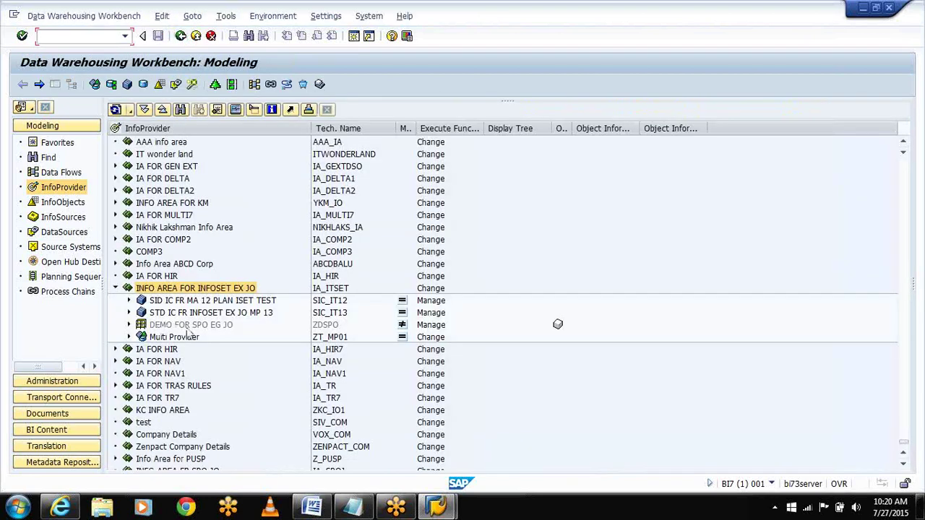
Expand ZDSPO's semantic partitions JAN 11 and JAN 2 to show their transformations and data transfer processes
left_click(129, 325)
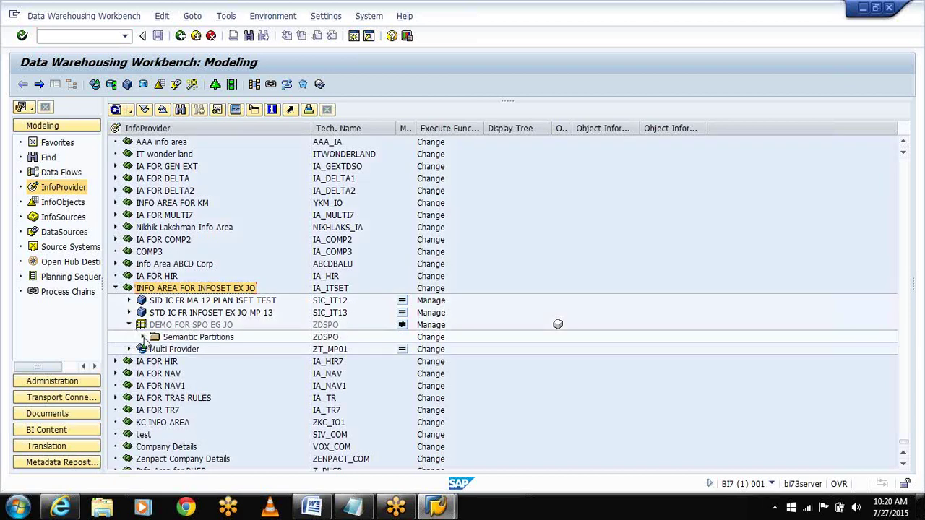
left_click(142, 338)
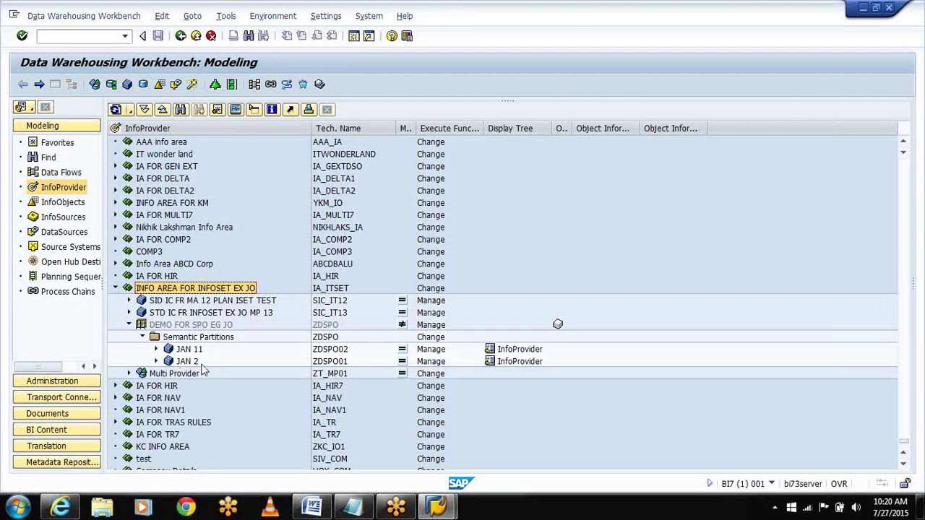
left_click(155, 349)
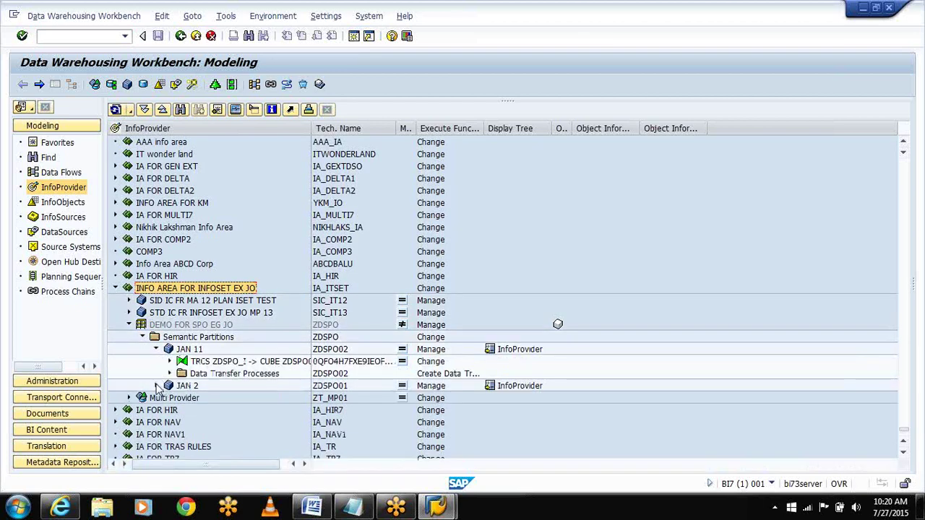
left_click(156, 386)
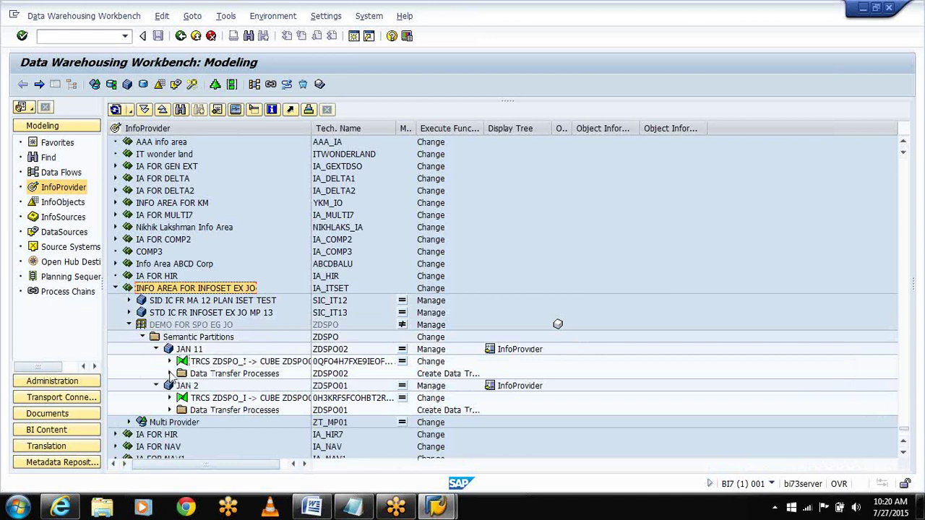
left_click(170, 373)
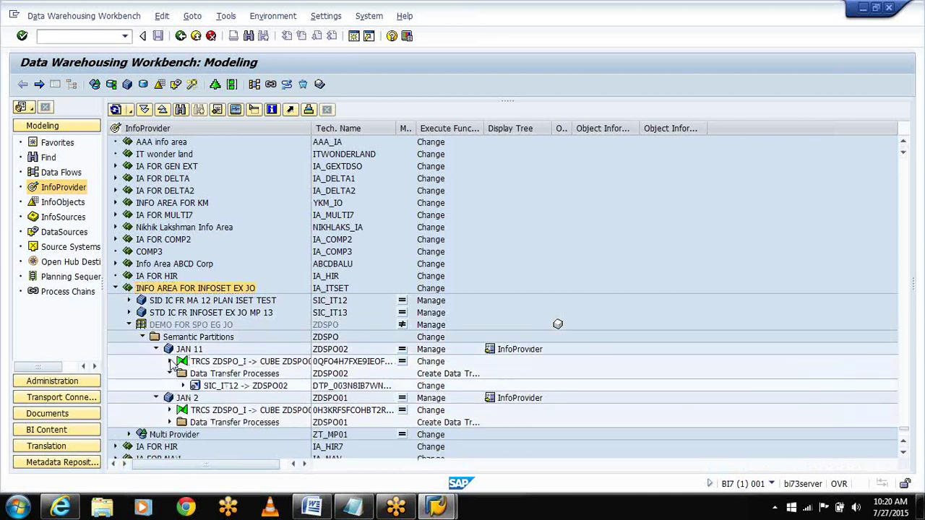
left_click(170, 362)
left_click(170, 434)
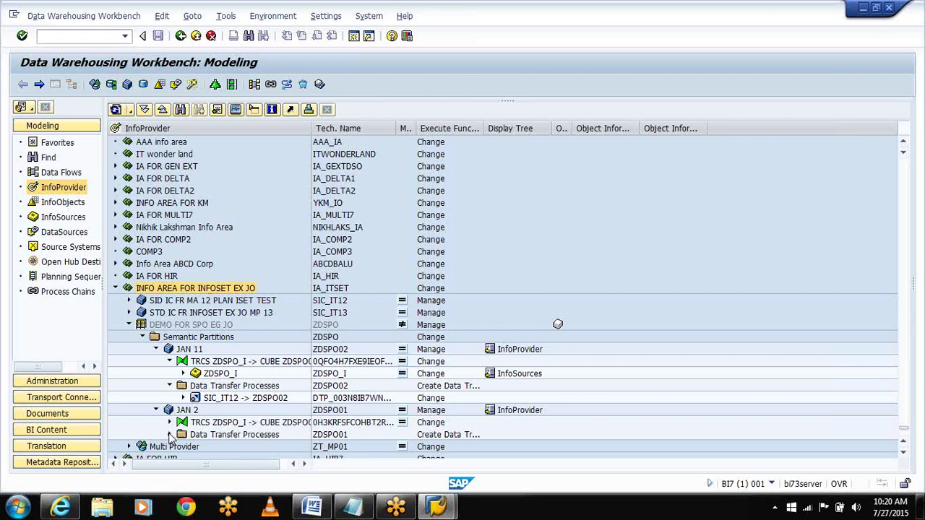
Examine the filter of data transfer process SIC_IT12 -> ZDSPO02 under JAN 11 and return to the InfoProvider overview
double_click(239, 398)
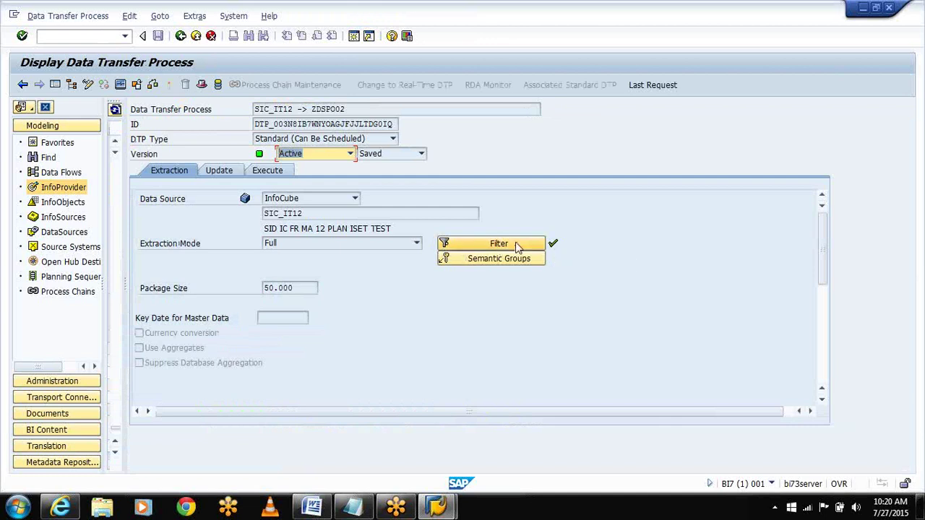
left_click(517, 247)
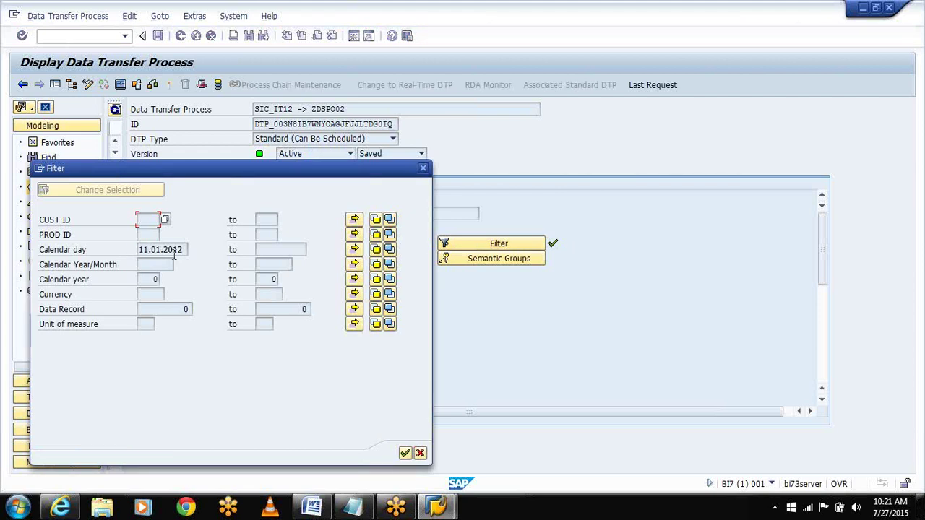
left_click(406, 454)
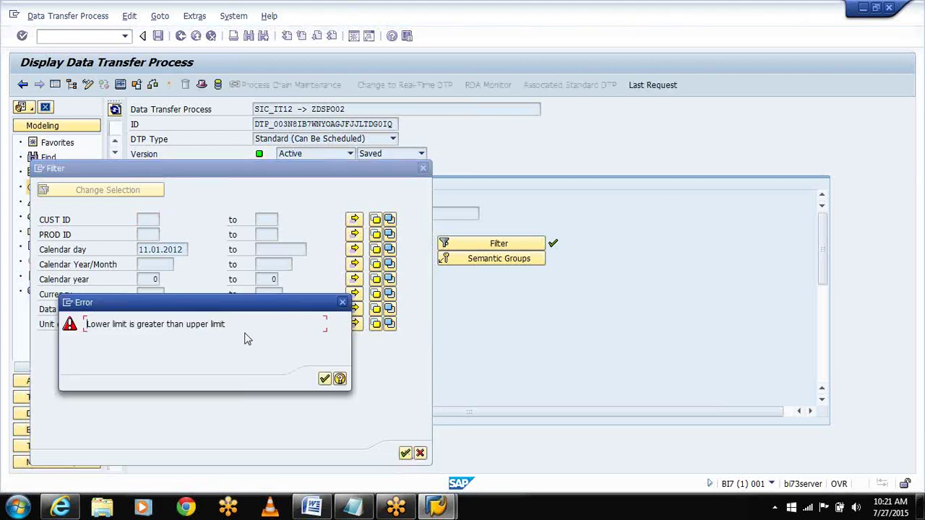
left_click(325, 379)
left_click(420, 453)
left_click(181, 36)
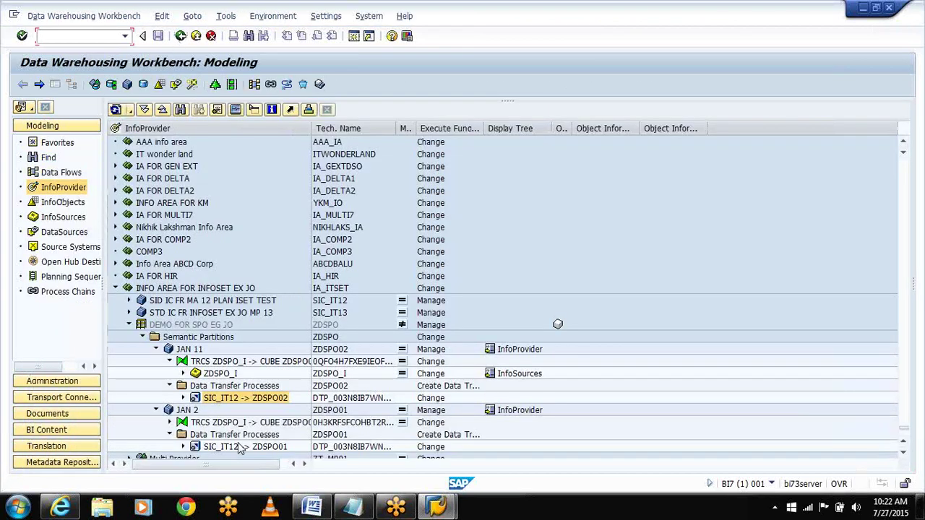
Examine the filter of data transfer process SIC_IT12 -> ZDSPO01 under JAN 2 and return to the InfoProvider overview
double_click(239, 448)
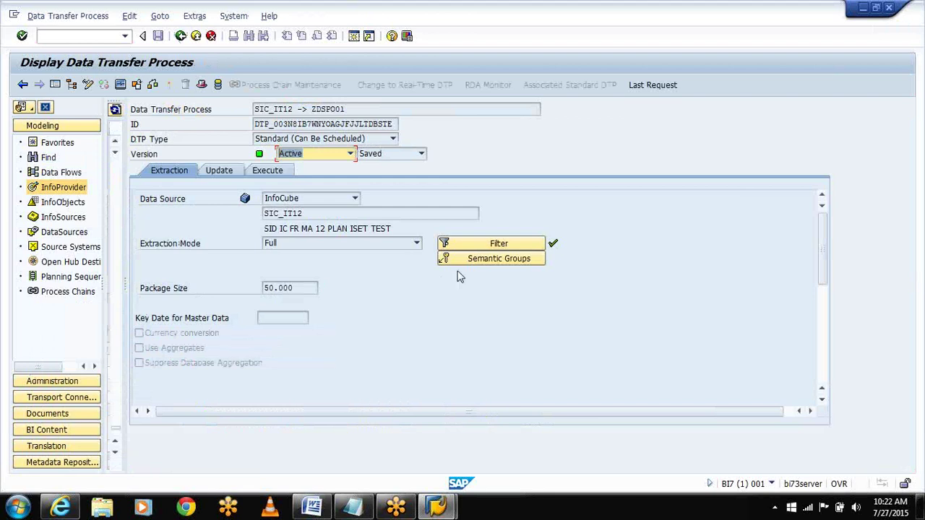
left_click(471, 245)
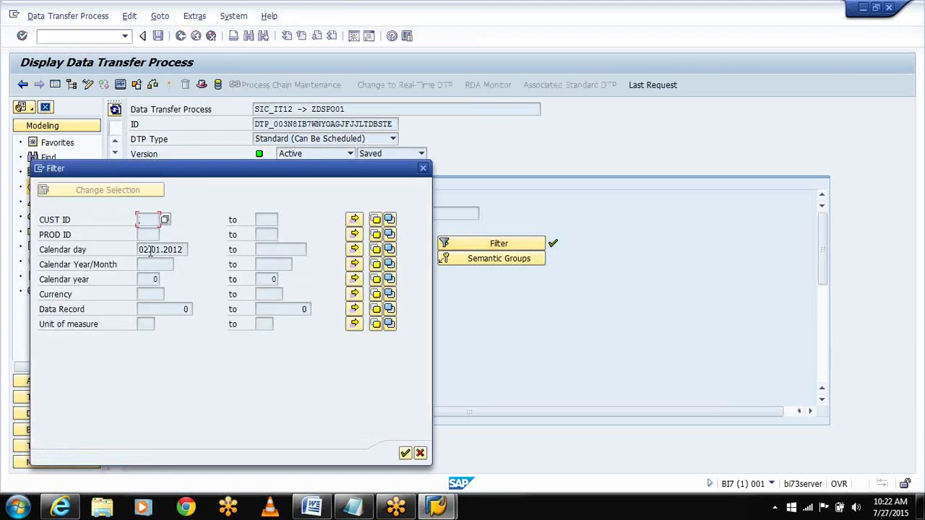
left_click(420, 454)
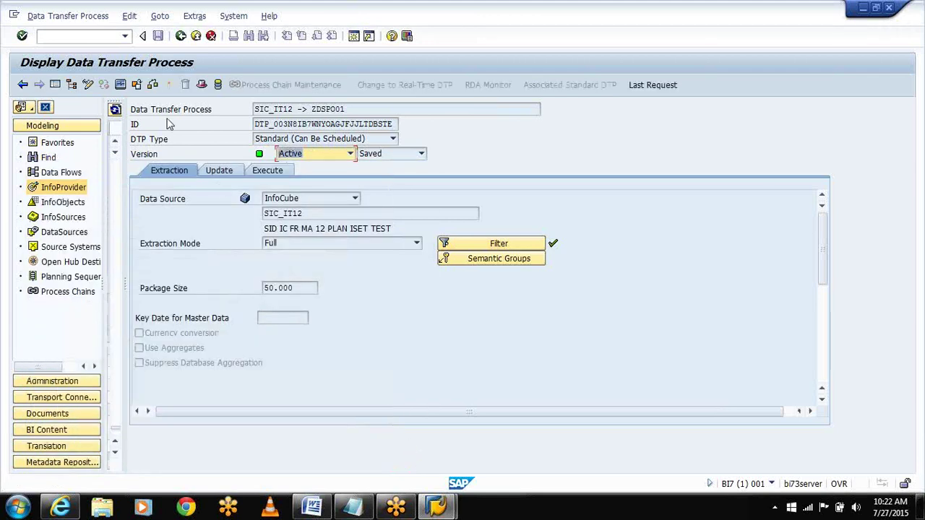
left_click(181, 38)
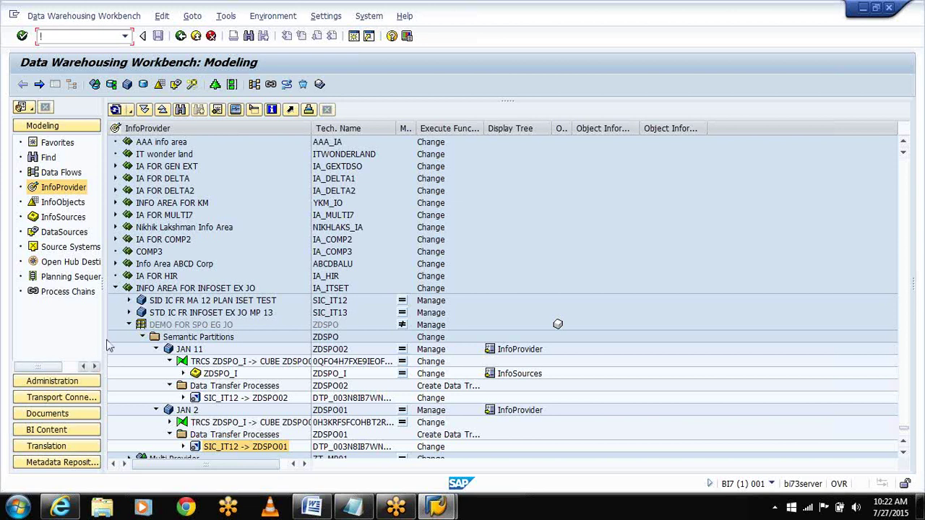
Display the data flow of semantically partitioned object DEMO FOR SPO EG JO (ZDSPO), expanded downwards
left_click(188, 351)
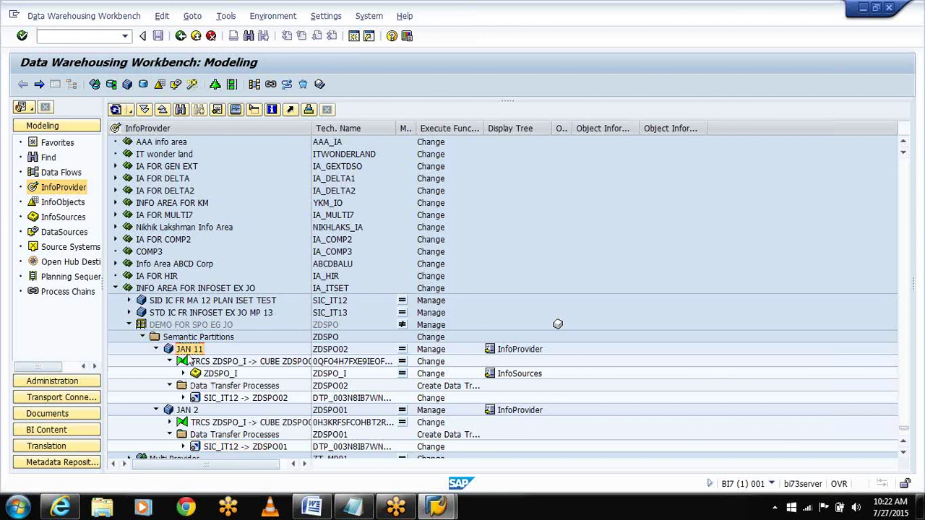
left_click(192, 413)
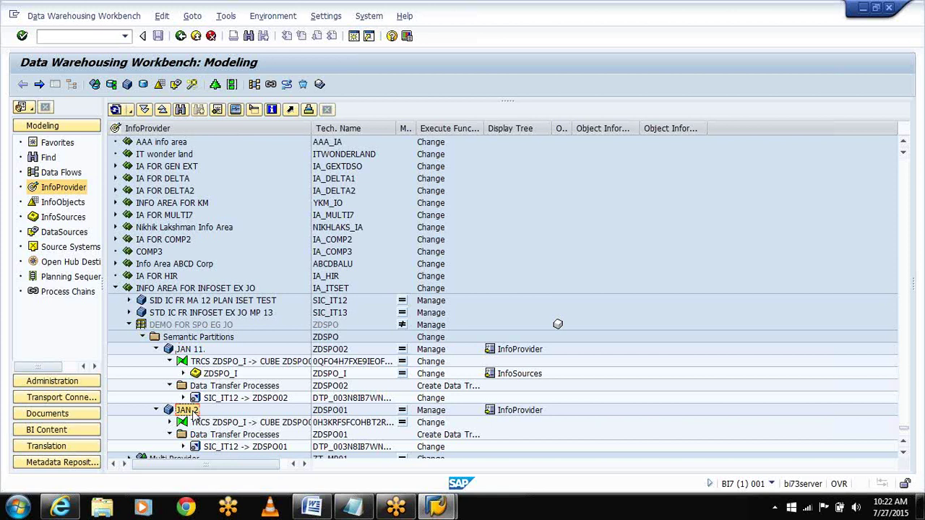
left_click(185, 328)
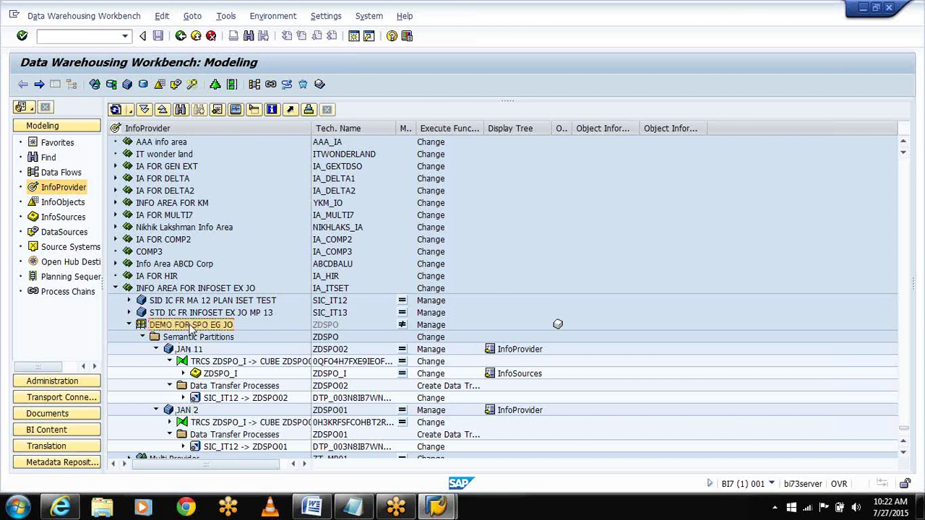
right_click(192, 328)
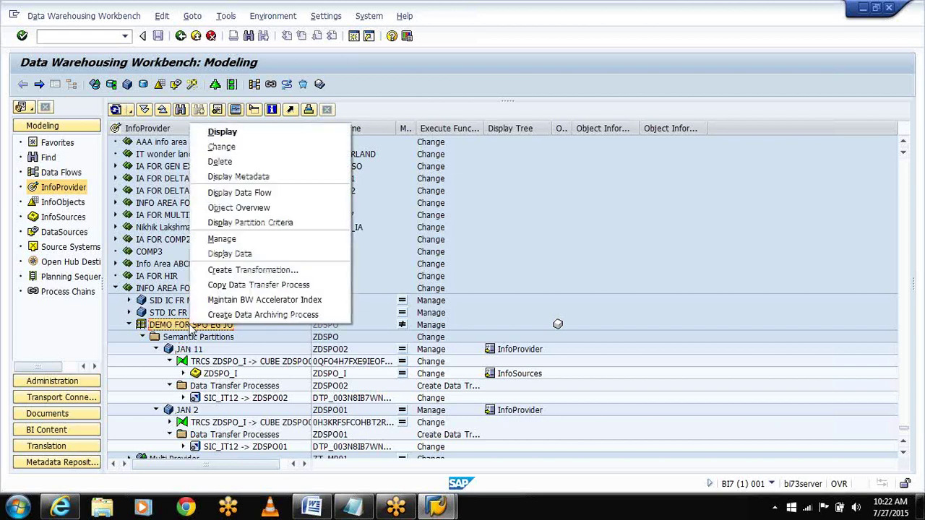
left_click(221, 194)
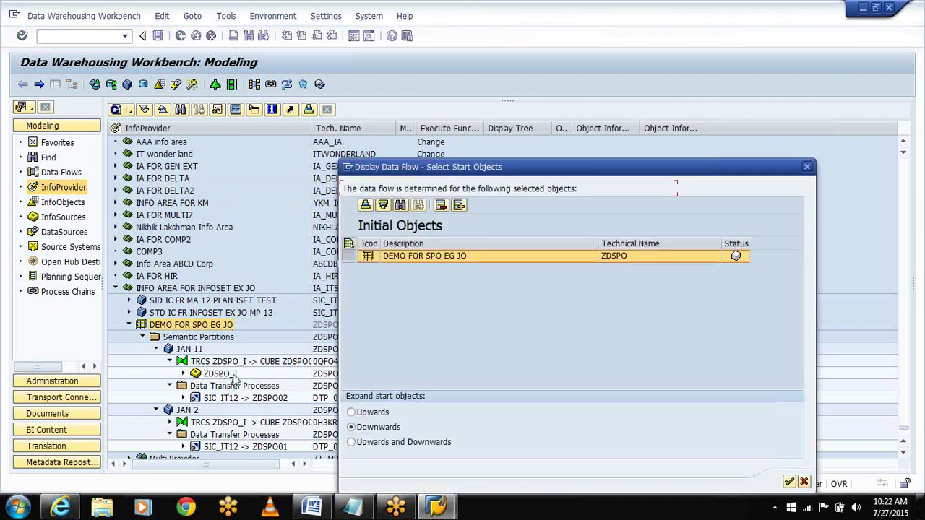
left_click(790, 481)
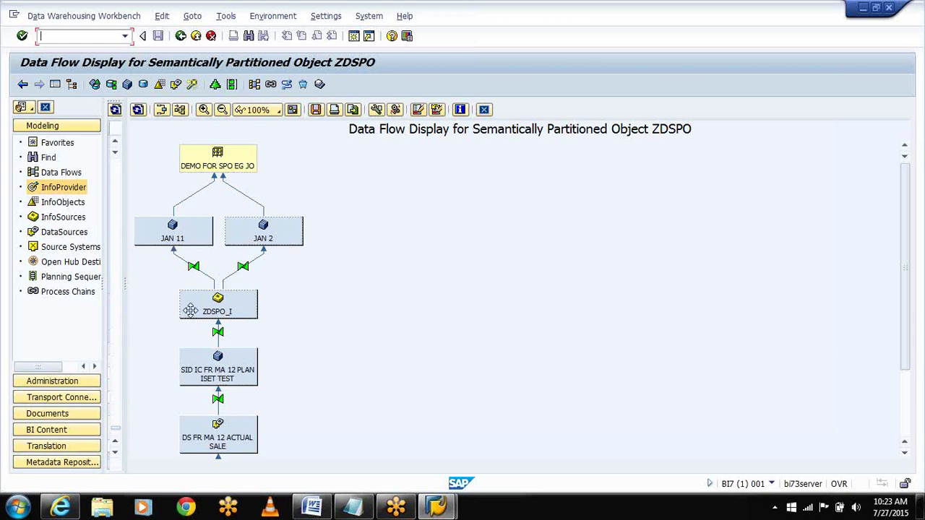
Examine ZDSPO's data flow from InfoSource ZDSPO_I down to the JOSH flat file source system and return to the InfoProvider overview
left_click(226, 316)
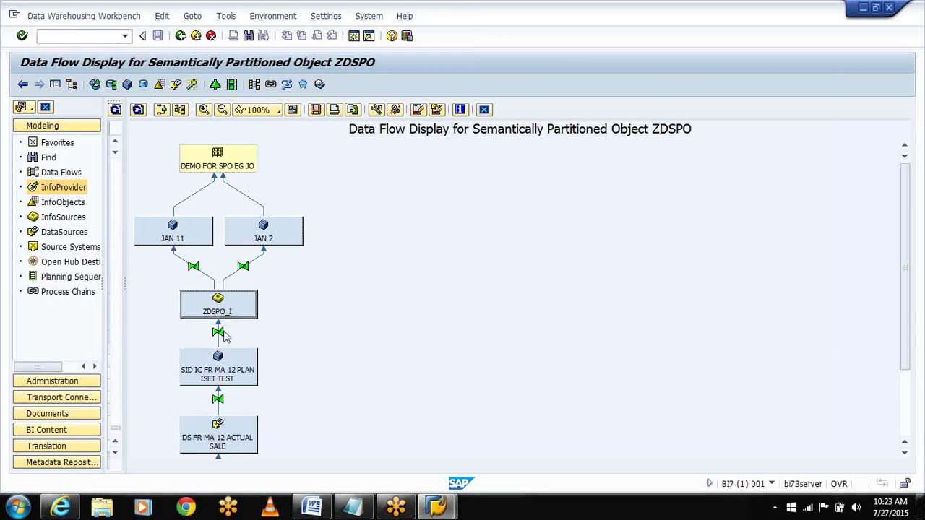
left_click(235, 381)
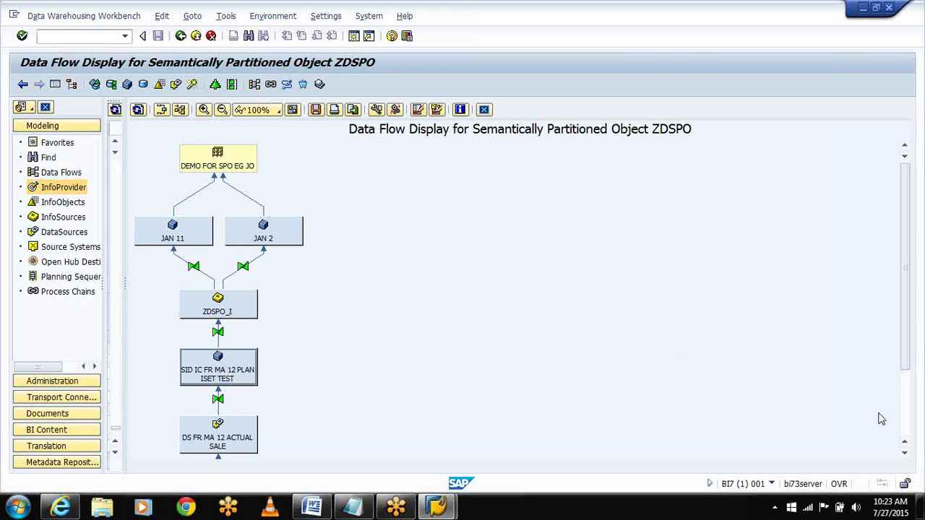
left_click(904, 452)
left_click(904, 452)
left_click(905, 452)
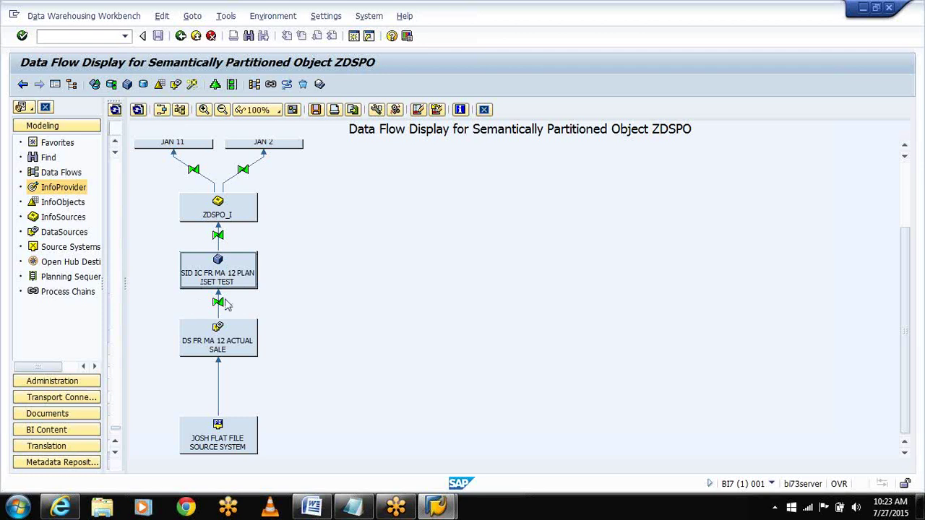
left_click(217, 344)
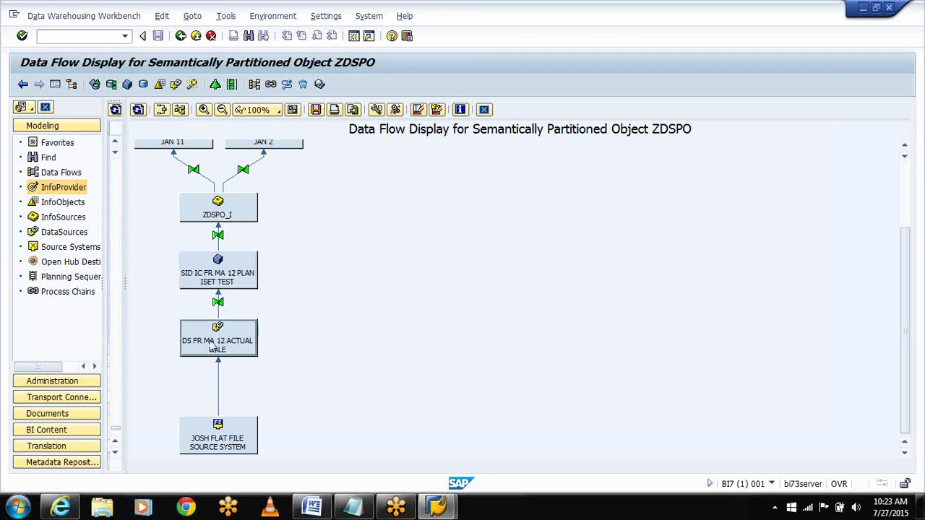
left_click(216, 440)
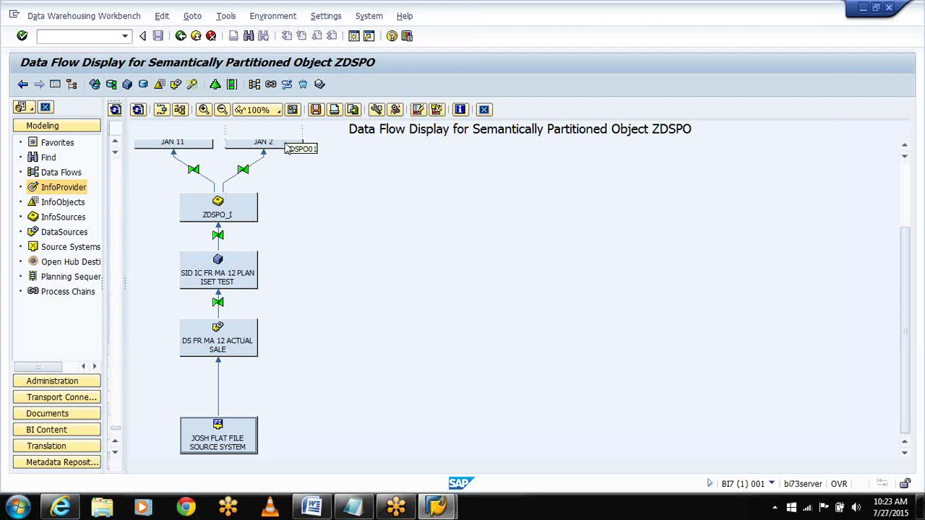
left_click(180, 36)
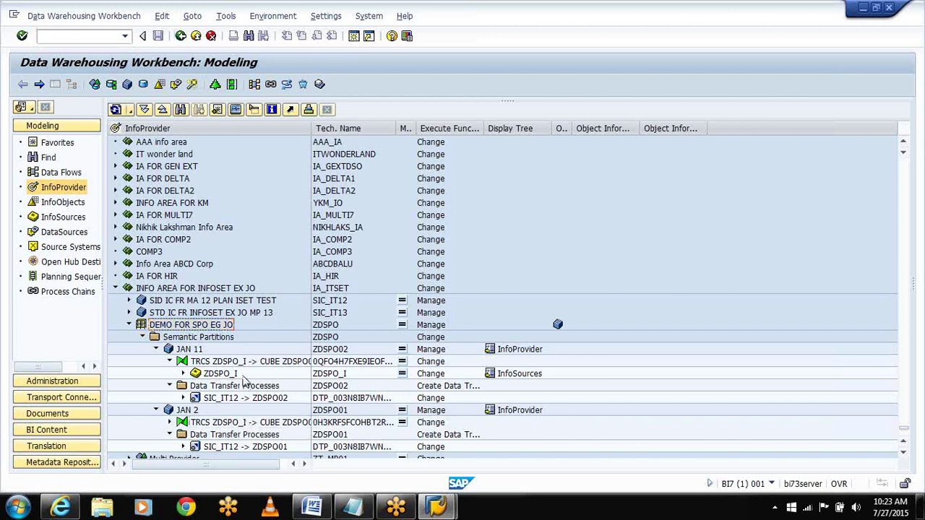
Switch to Notepad, add the line ZDSPO_O below CREATE A CUBE in the notes and minimize the window
left_click(352, 508)
key("Return")
key("Return")
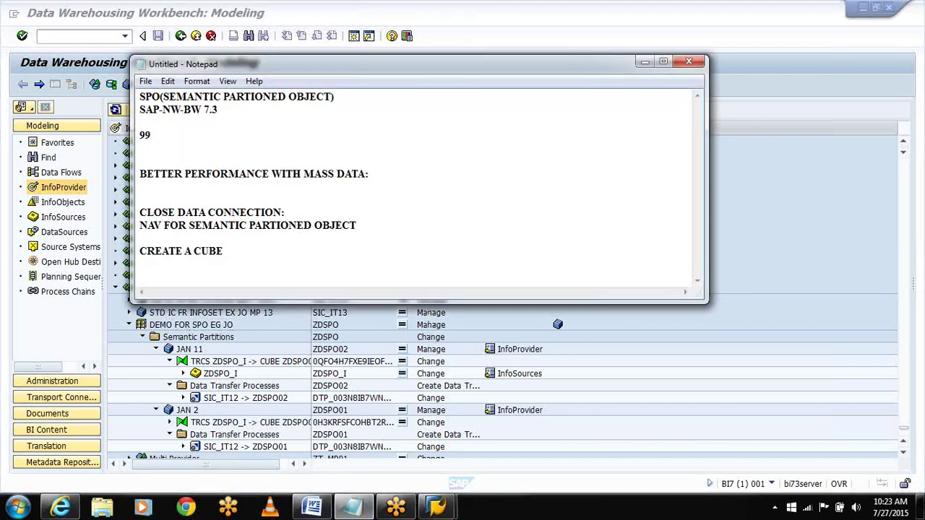
type("ZDSPO_ 0")
key("BackSpace")
type("O")
left_click(644, 63)
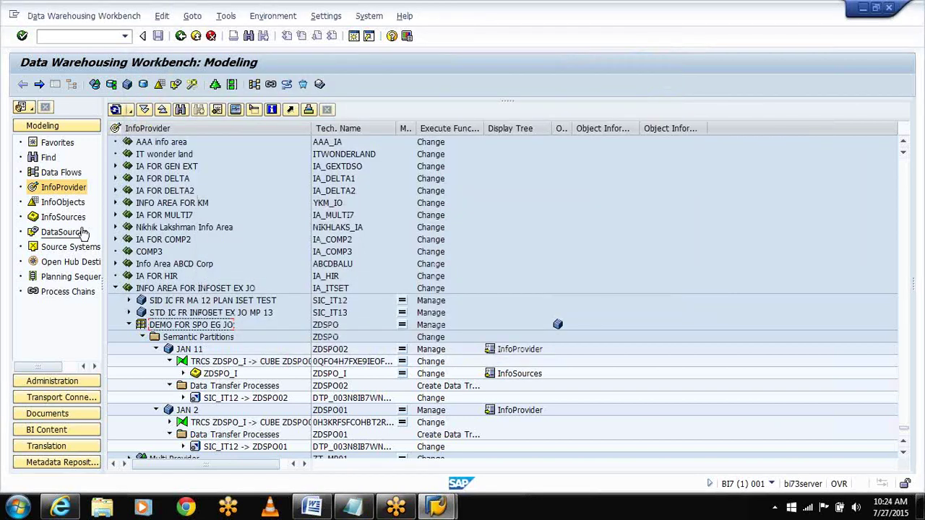
Search the InfoSources tree for ZDSPO_O, rechecking the name in the Notepad notes
left_click(78, 218)
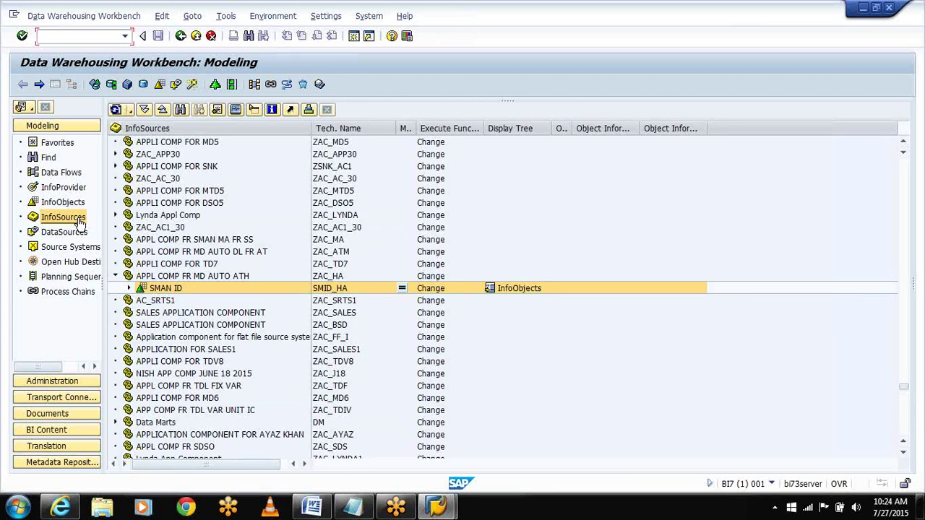
left_click(181, 110)
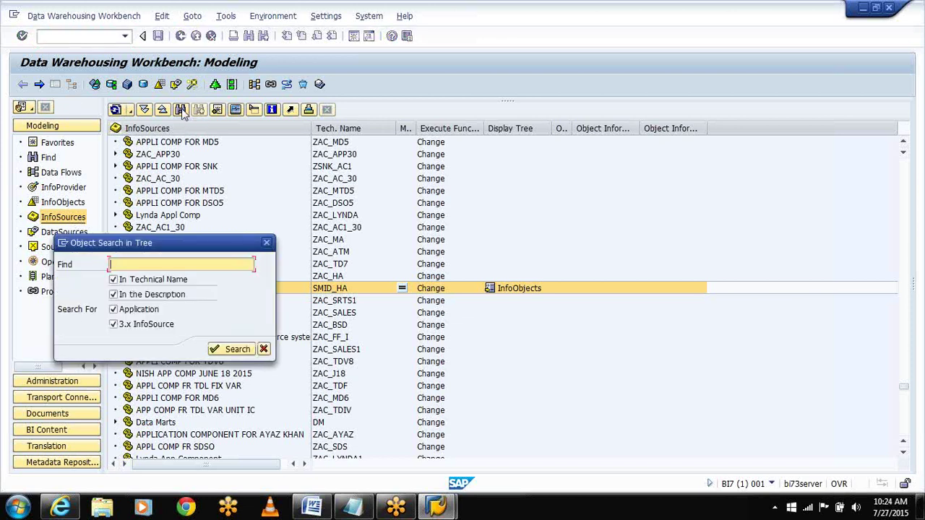
type("ZDS")
left_click(353, 509)
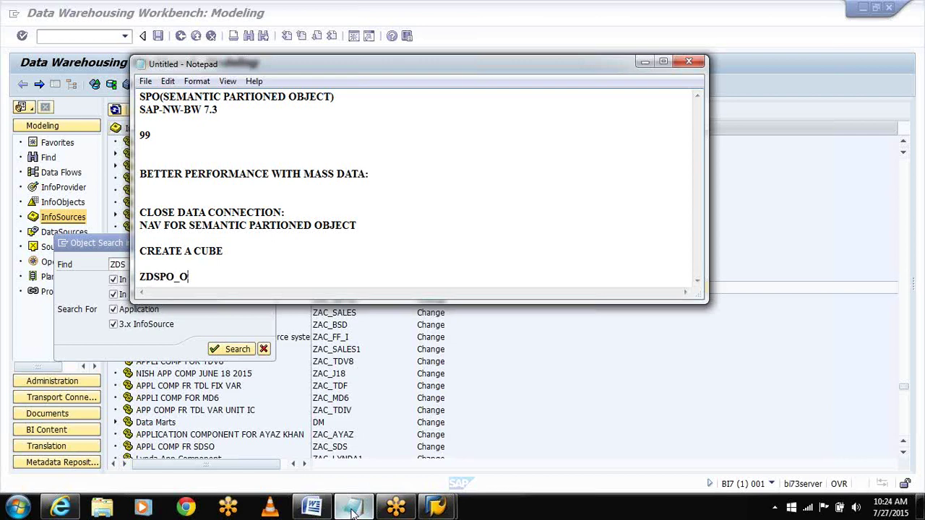
left_click(353, 509)
left_click(153, 273)
type("PO_O")
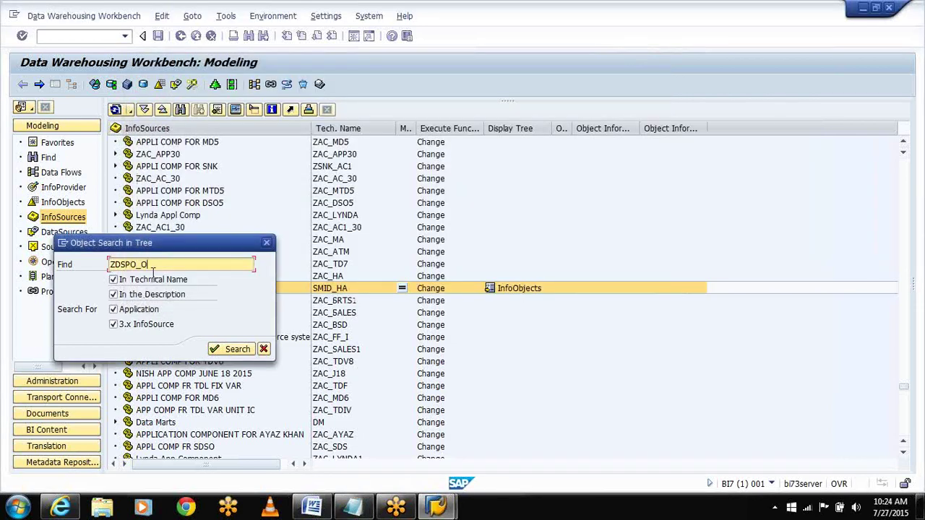
left_click(230, 351)
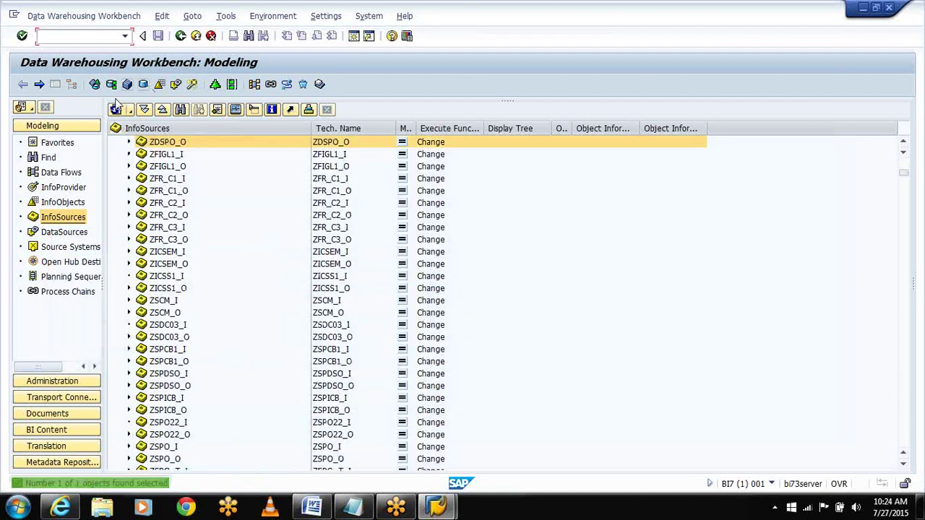
Expand InfoSource ZDSPO_O and its transformations from cubes ZDSPO01 and ZDSPO02 to show their source partitions
left_click(128, 142)
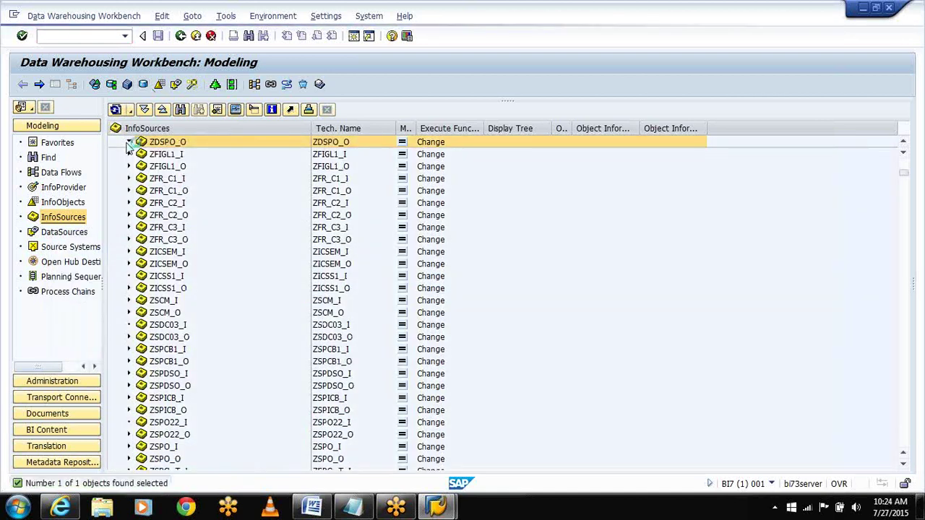
left_click(143, 154)
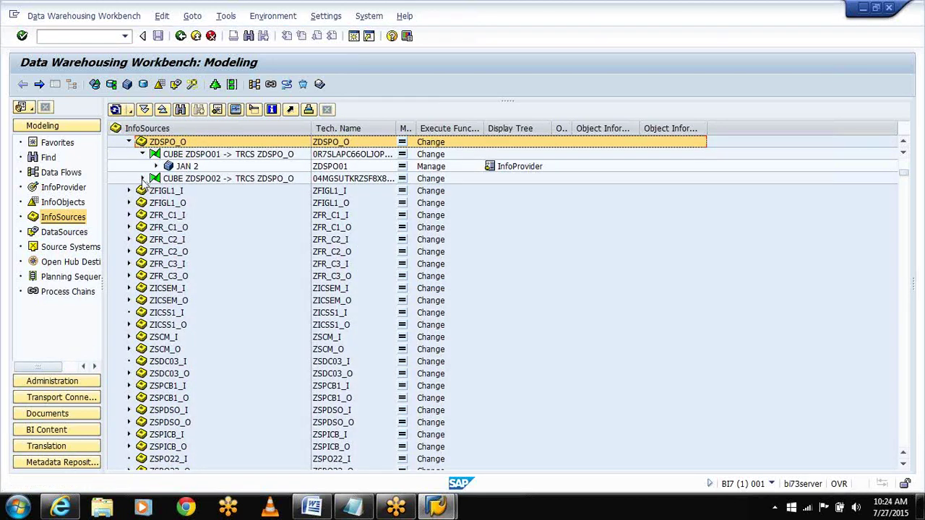
left_click(143, 180)
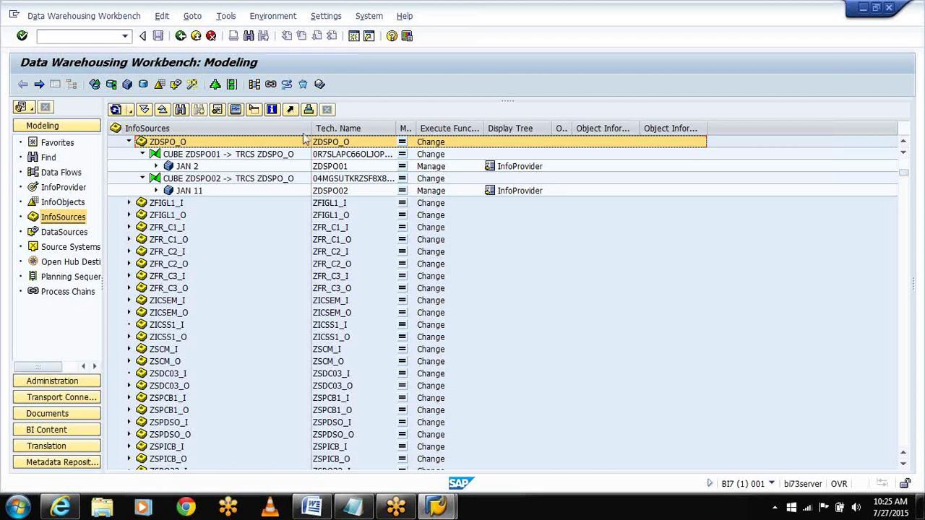
Switch to Internet Explorer to show the Kuncham Online IT Training home page
left_click(62, 510)
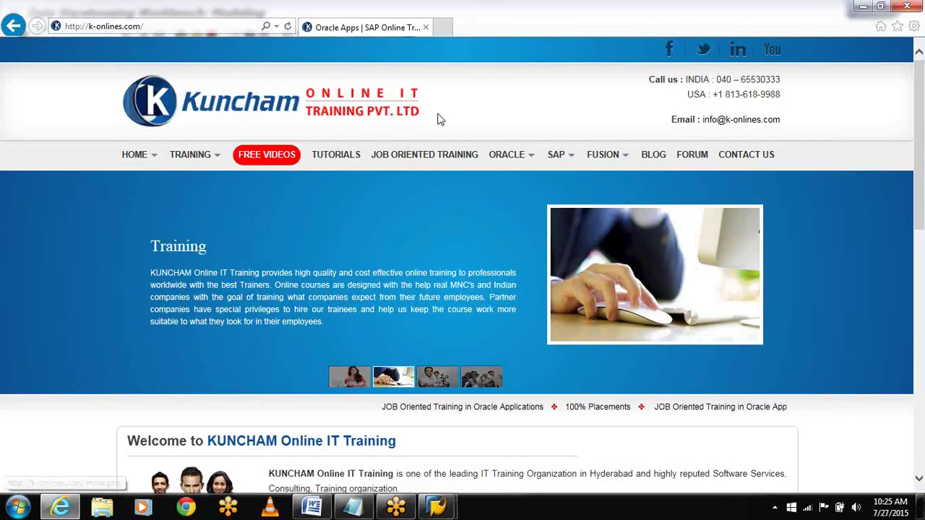